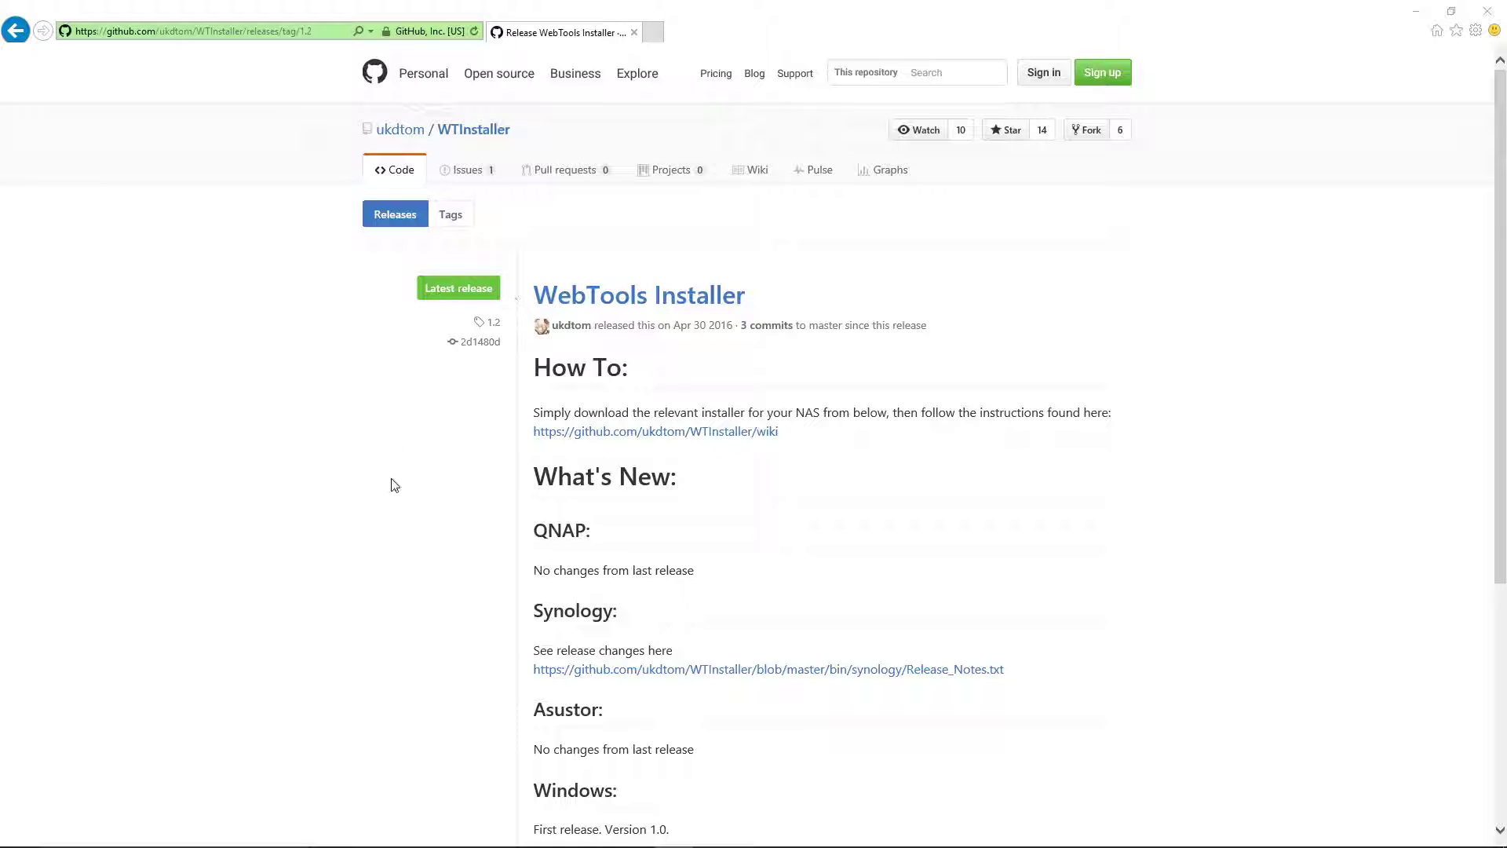
Download QNAP-WT-Install_1.1.0.qpkg from the Downloads list of the WebTools Installer release.
scroll(532, 459, down, 5)
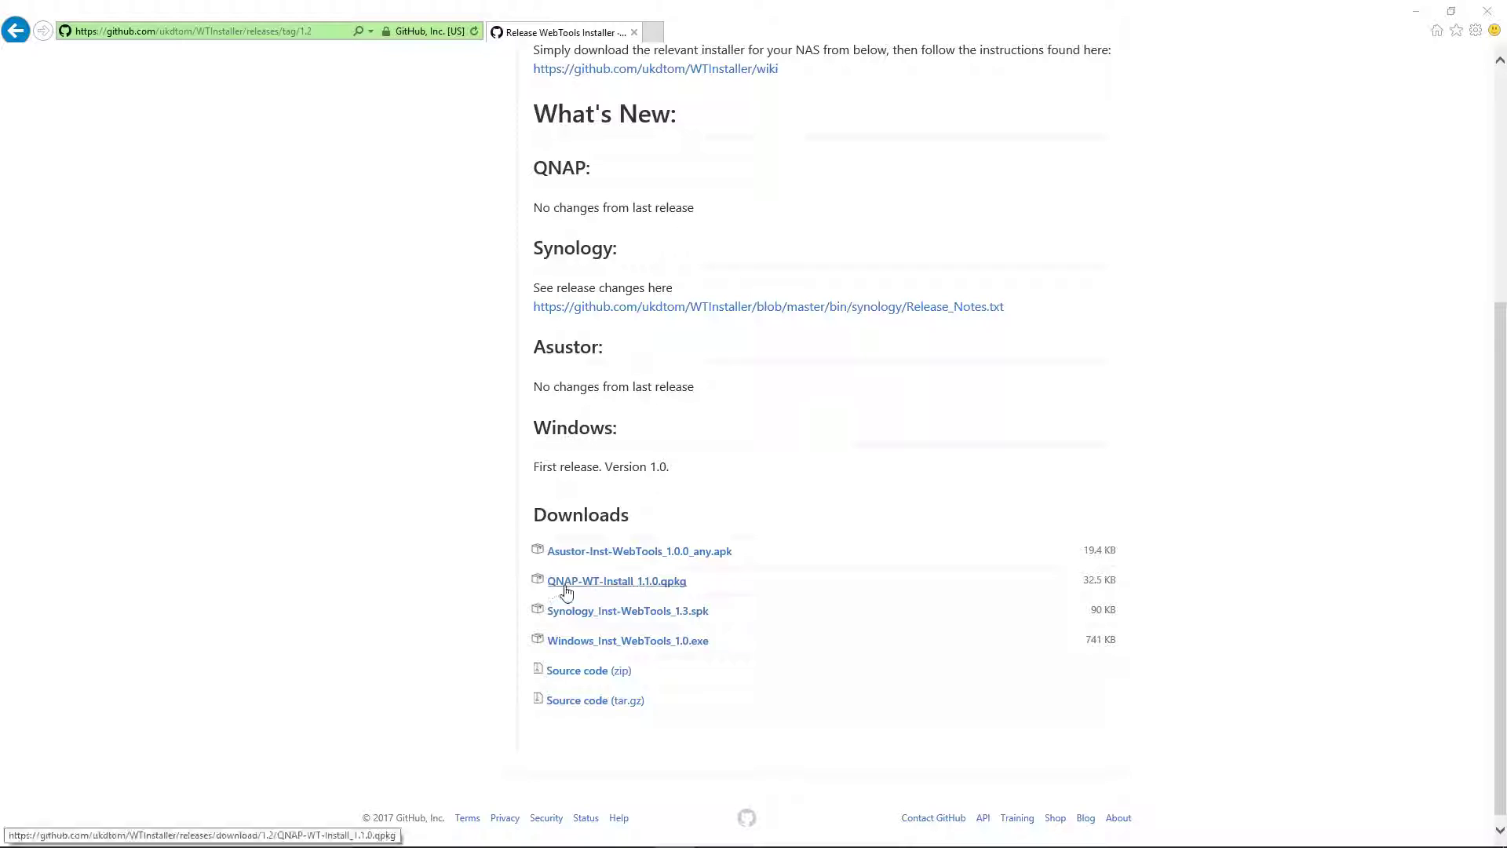
click(660, 582)
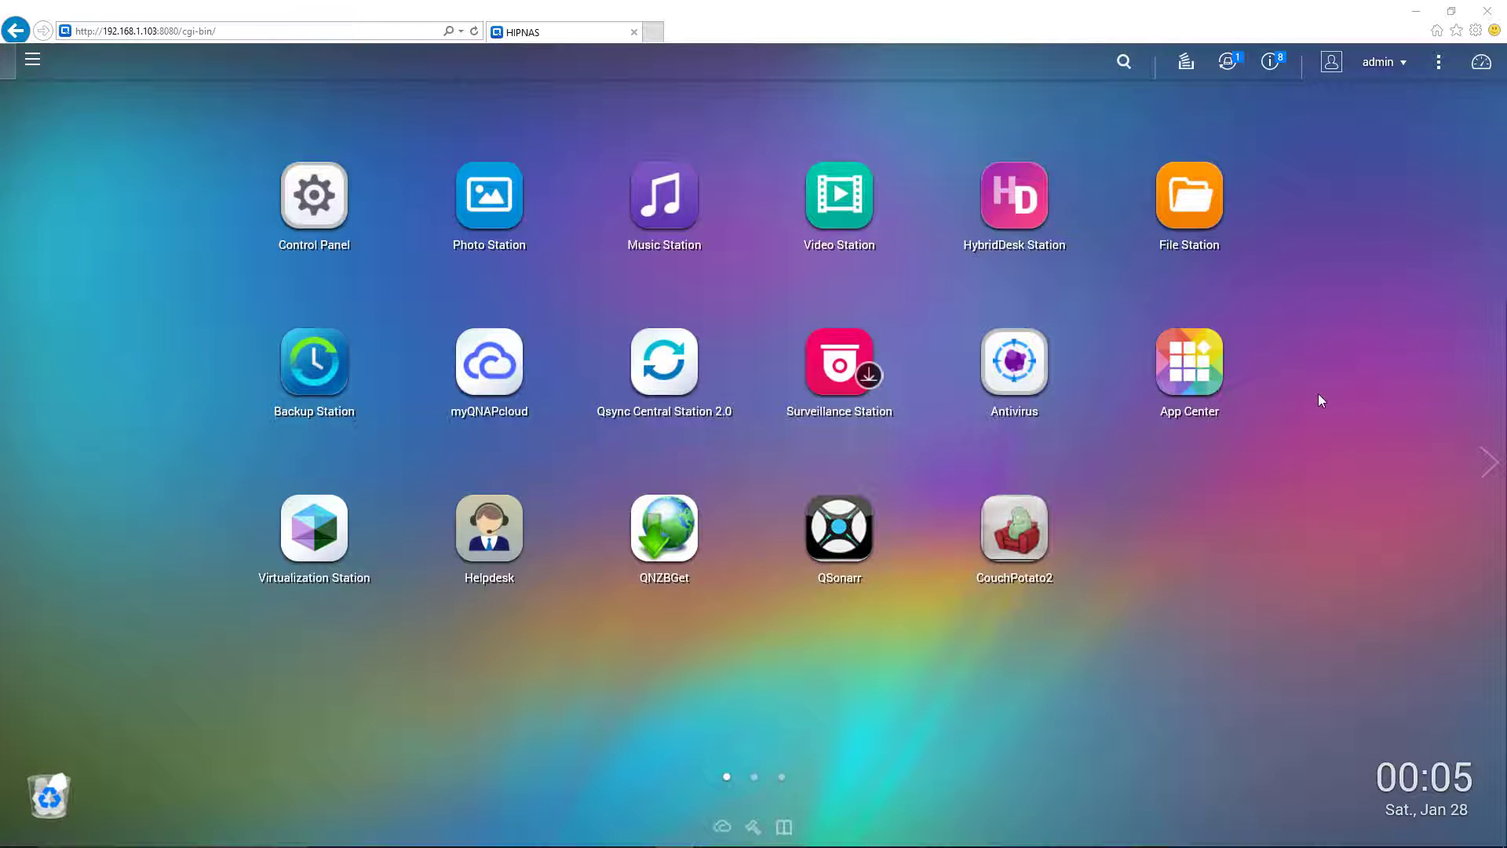
Install QNAP-WT-Install_1.1.0.qpkg via App Center's Install Manually setting, confirming the installation.
click(1208, 368)
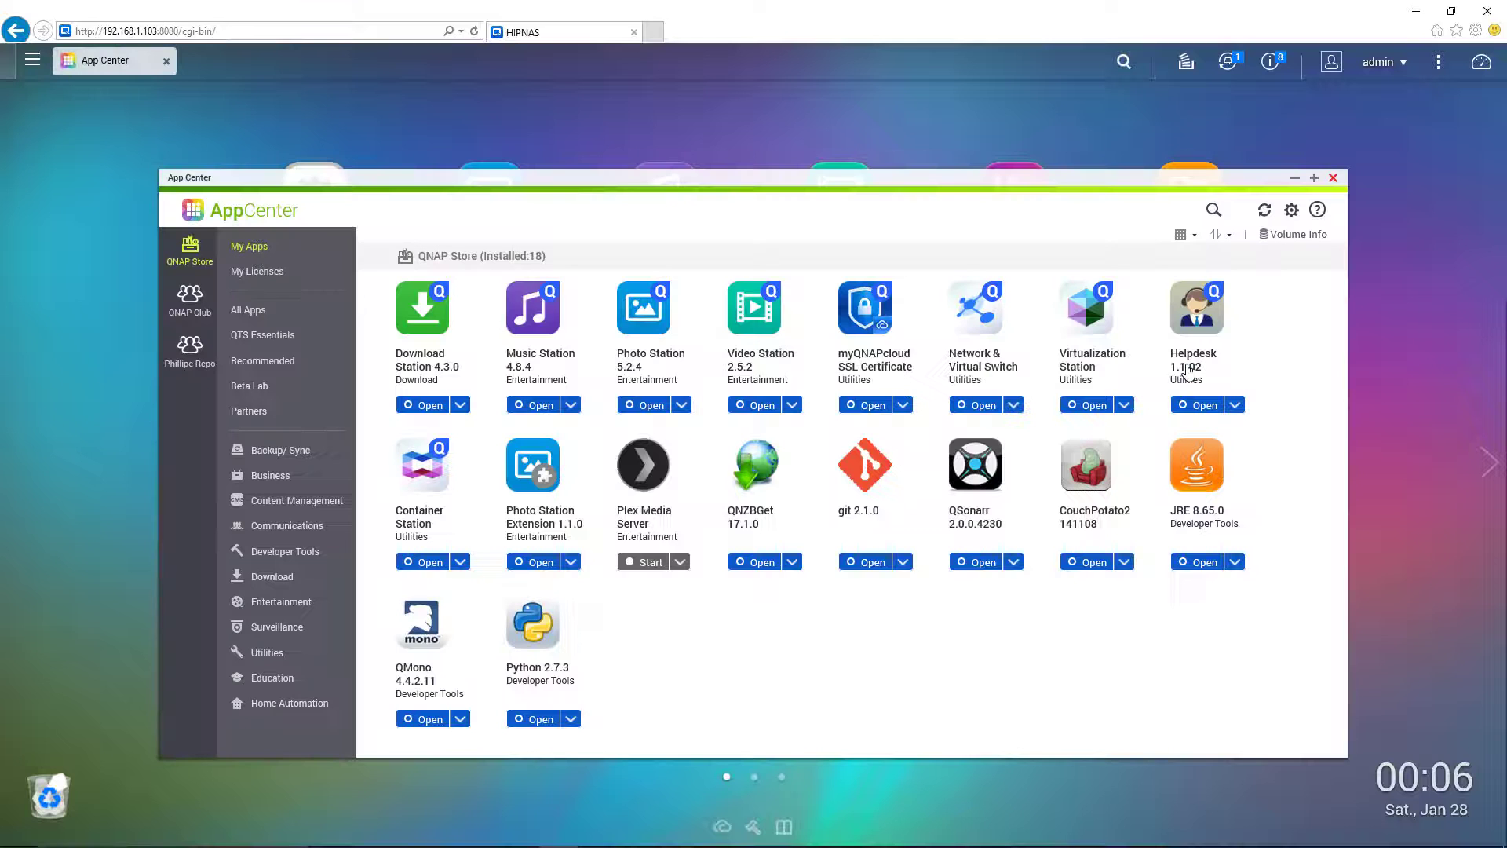
click(1291, 212)
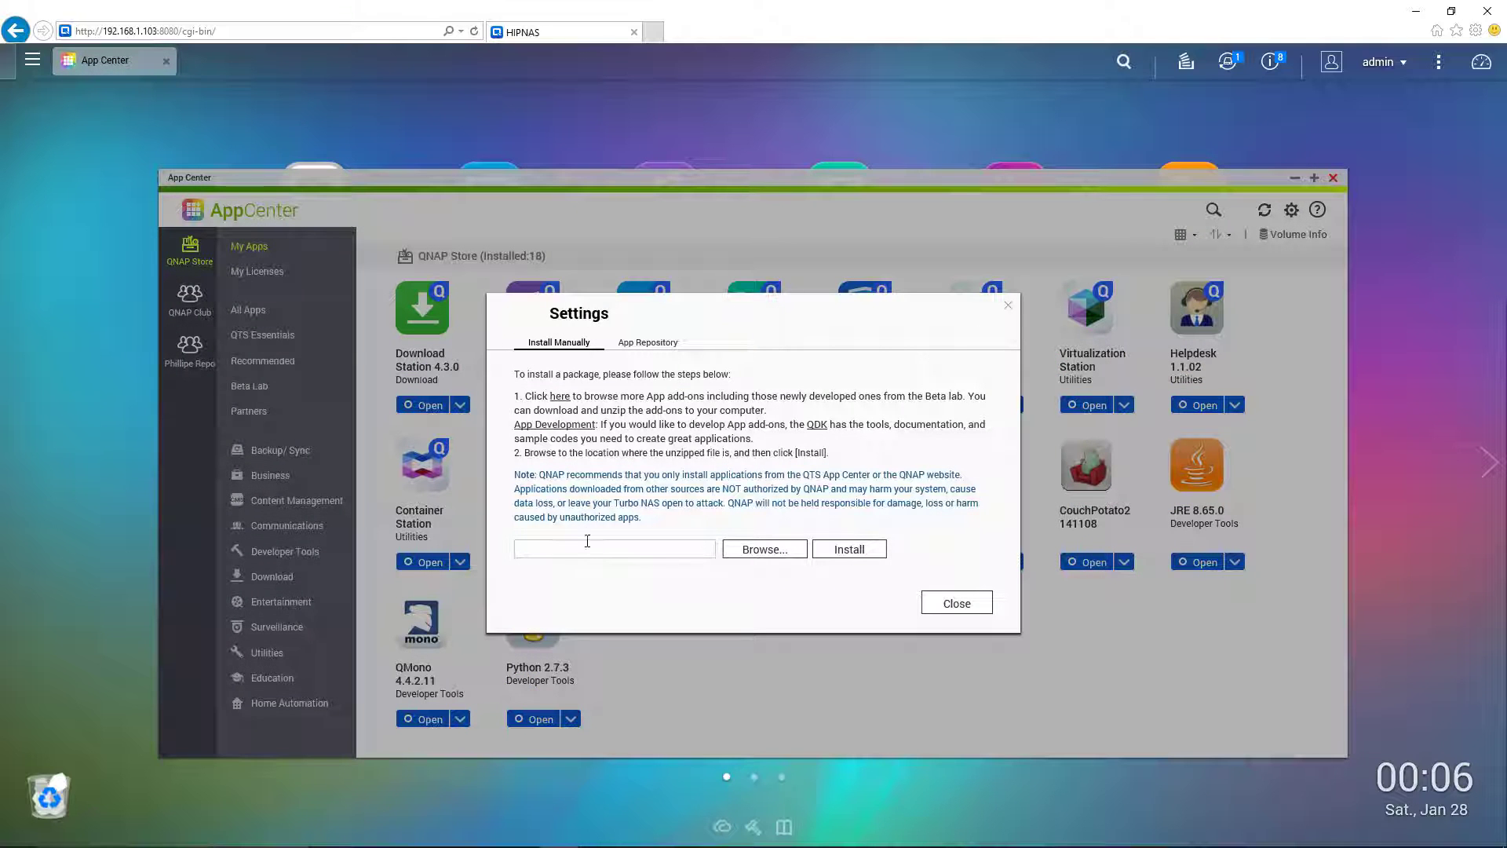
click(752, 550)
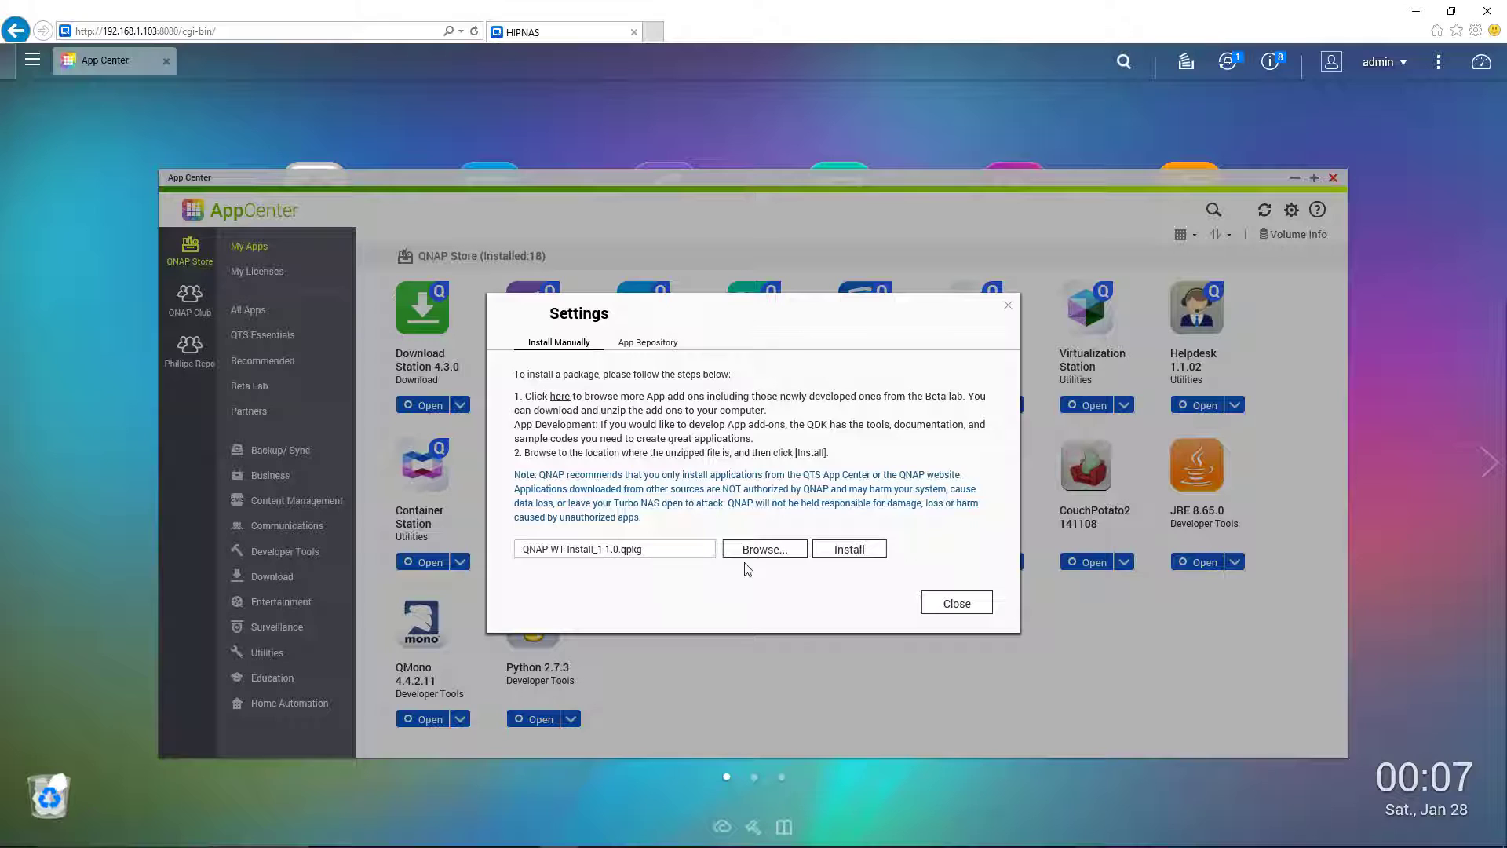
click(853, 552)
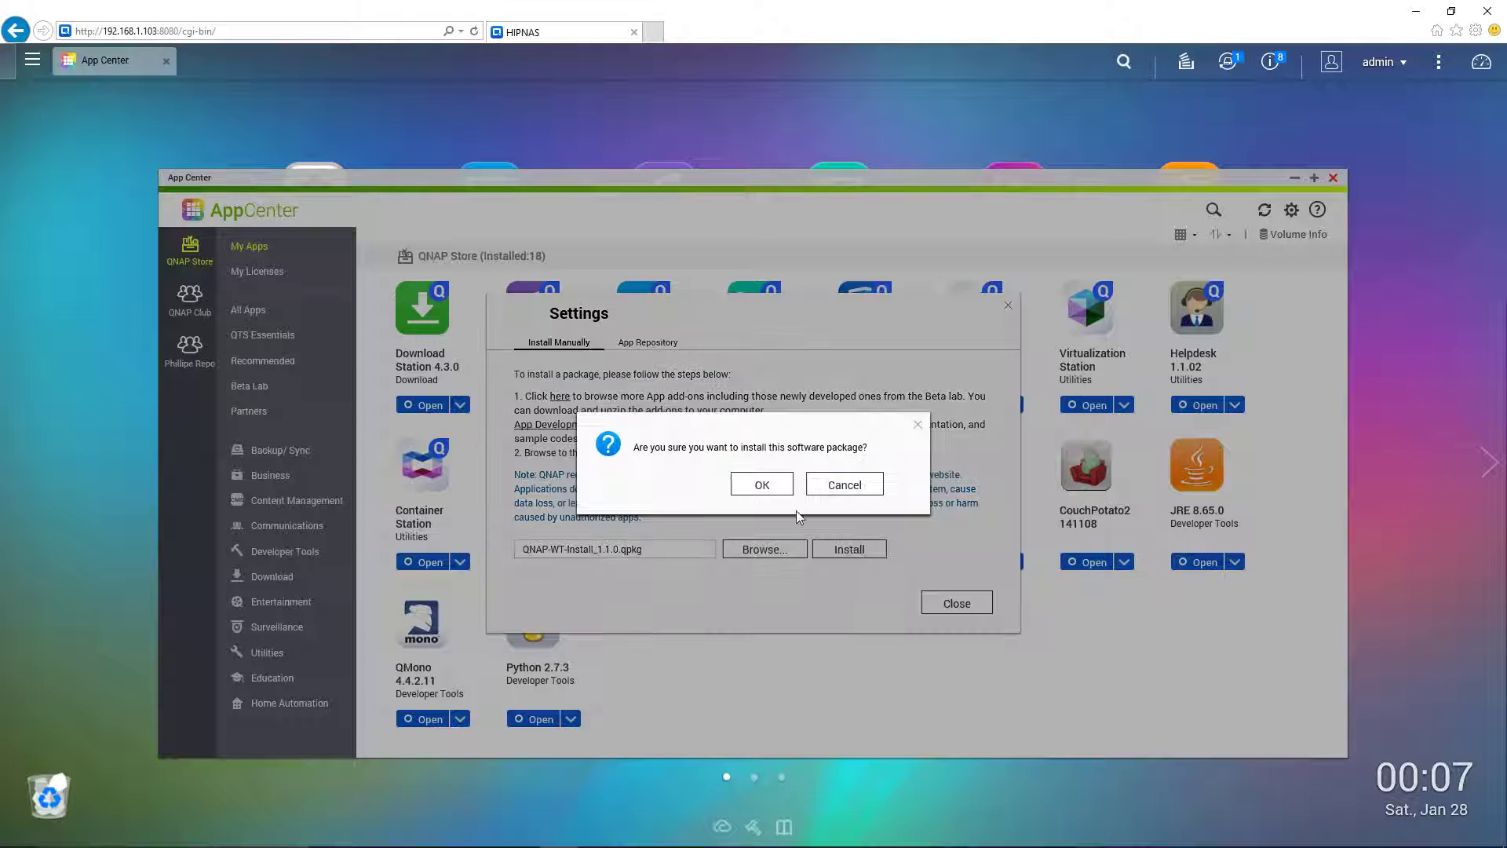
click(748, 487)
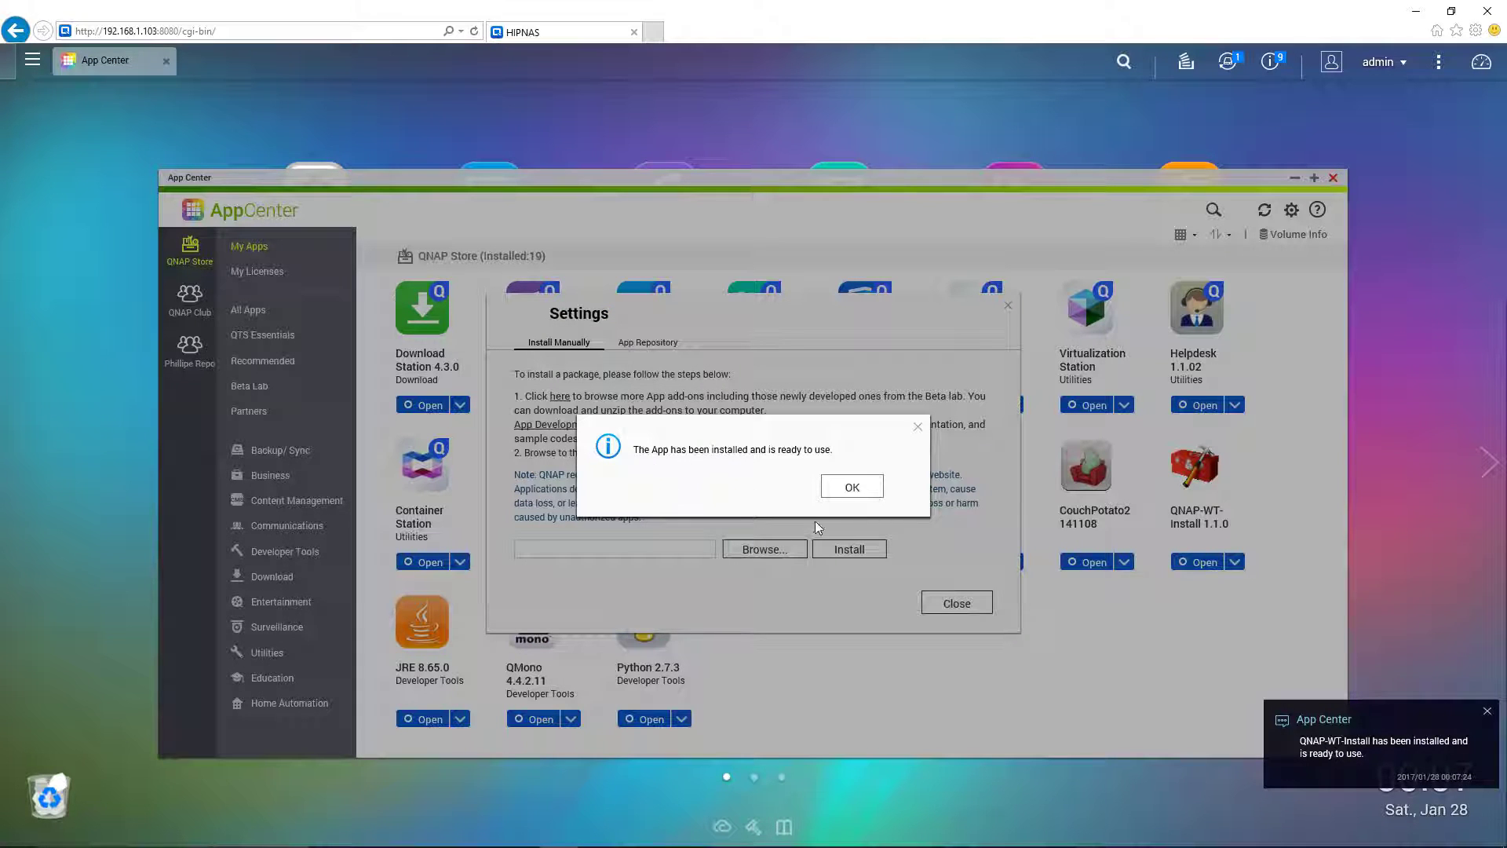
click(849, 488)
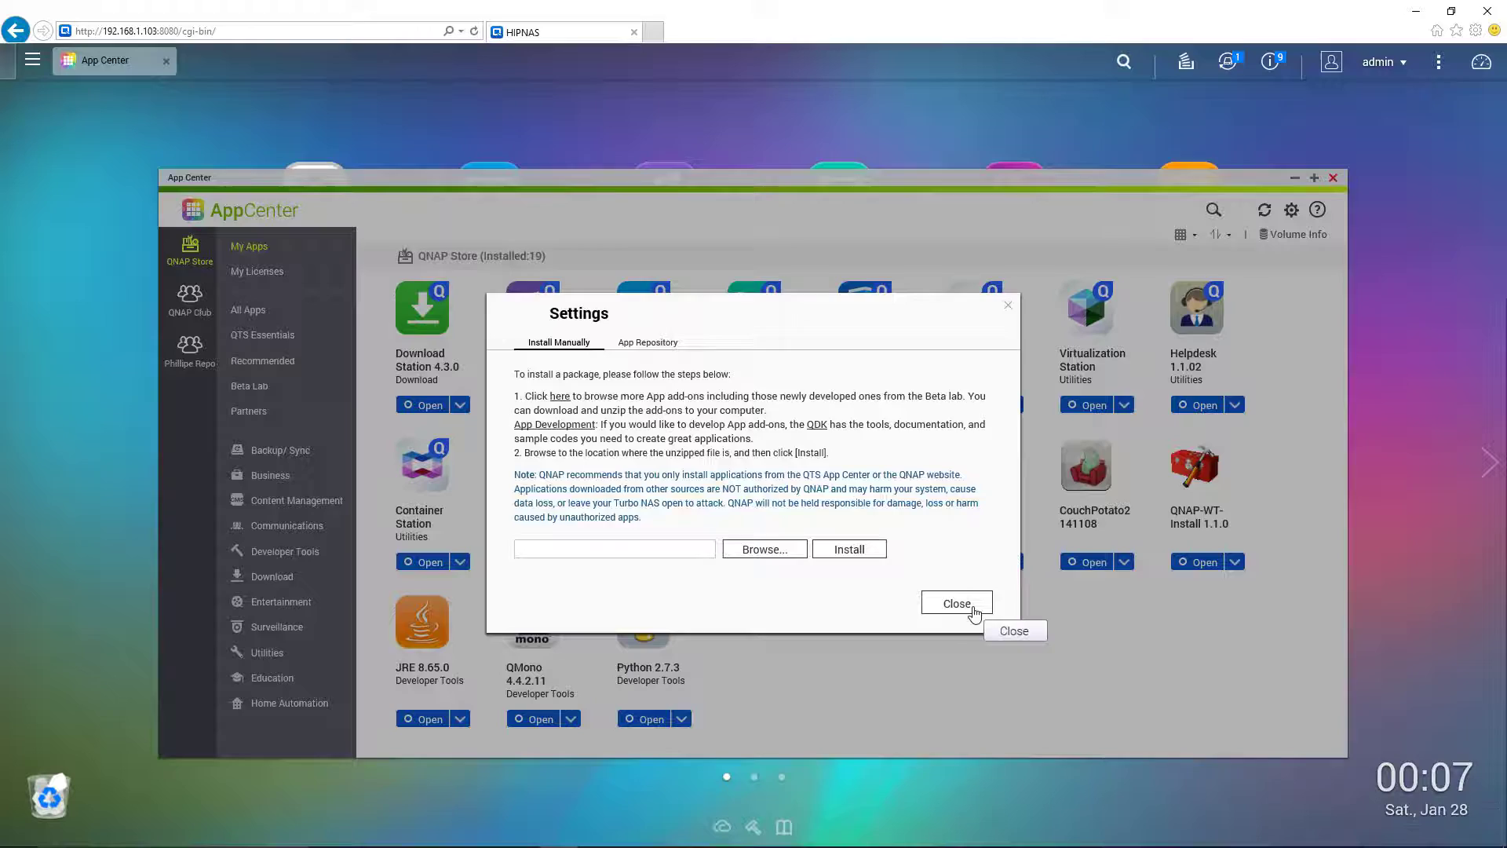
click(957, 603)
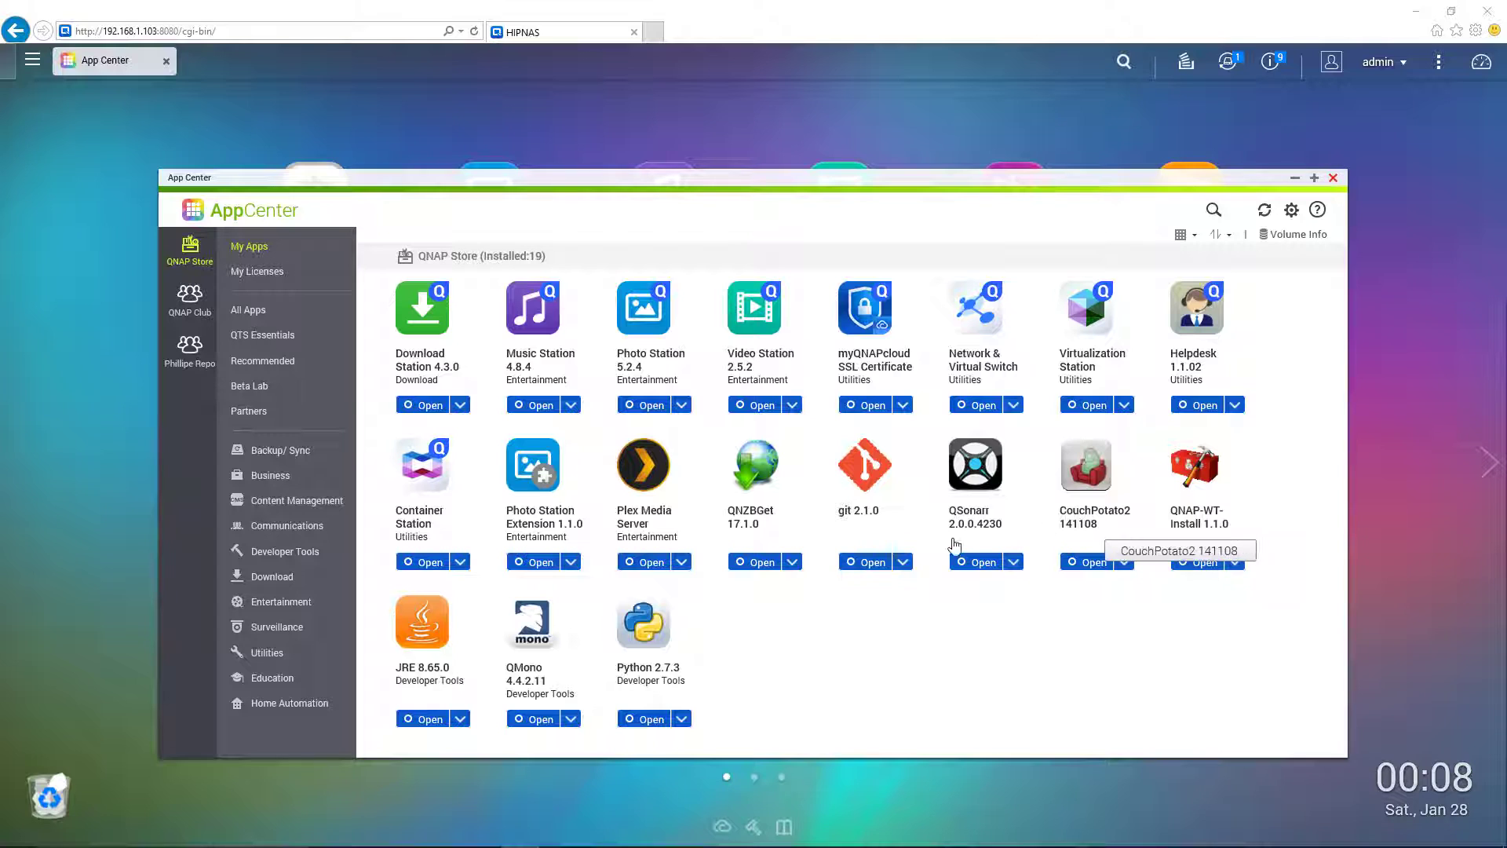
Open the WebTools V2.3 channel from Plex Web's Channels to see its 33400/33443 URLs.
click(644, 564)
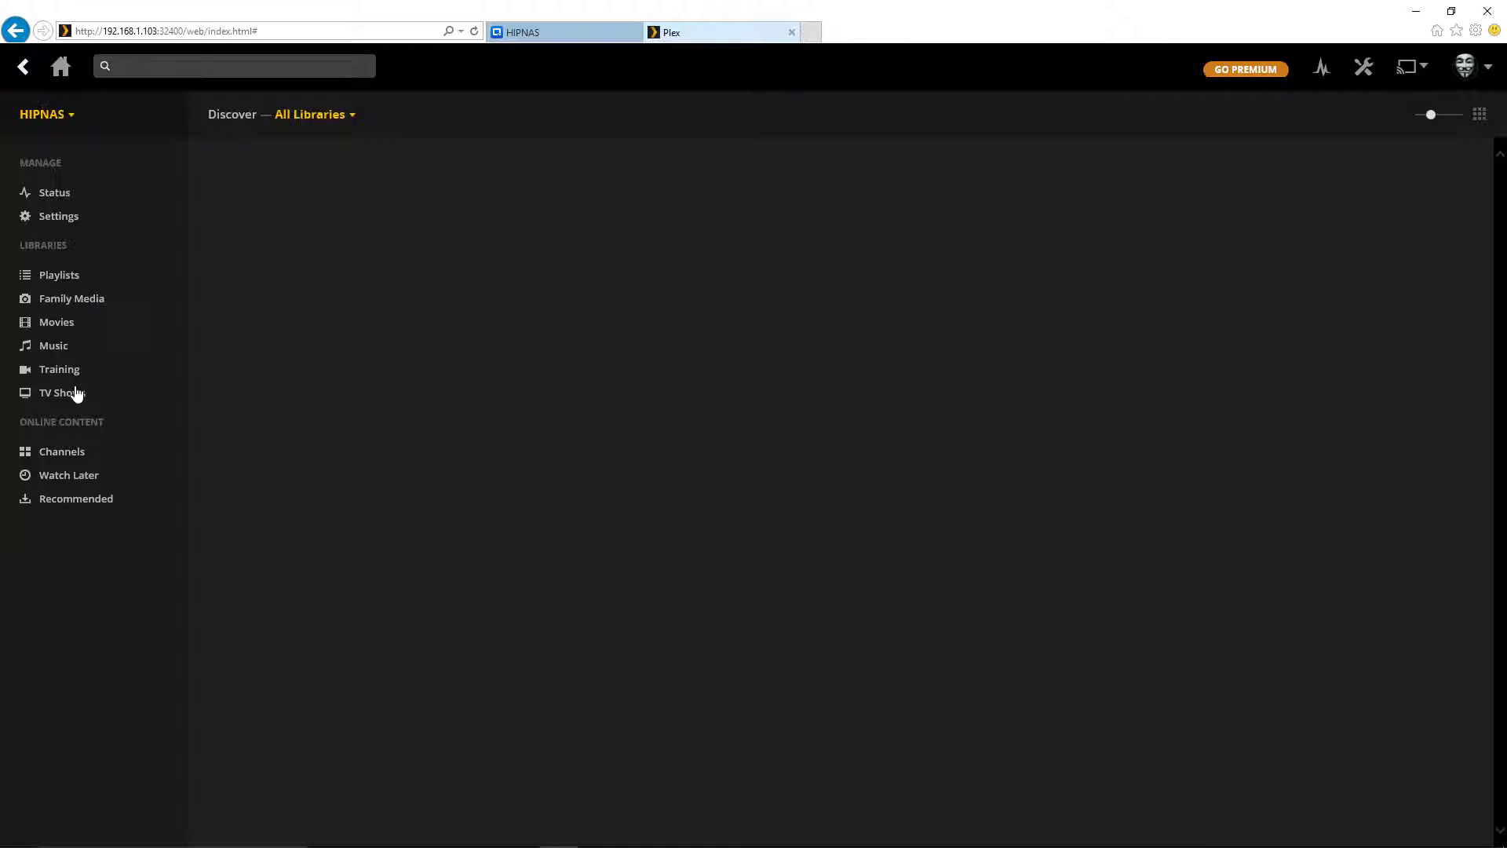
click(63, 454)
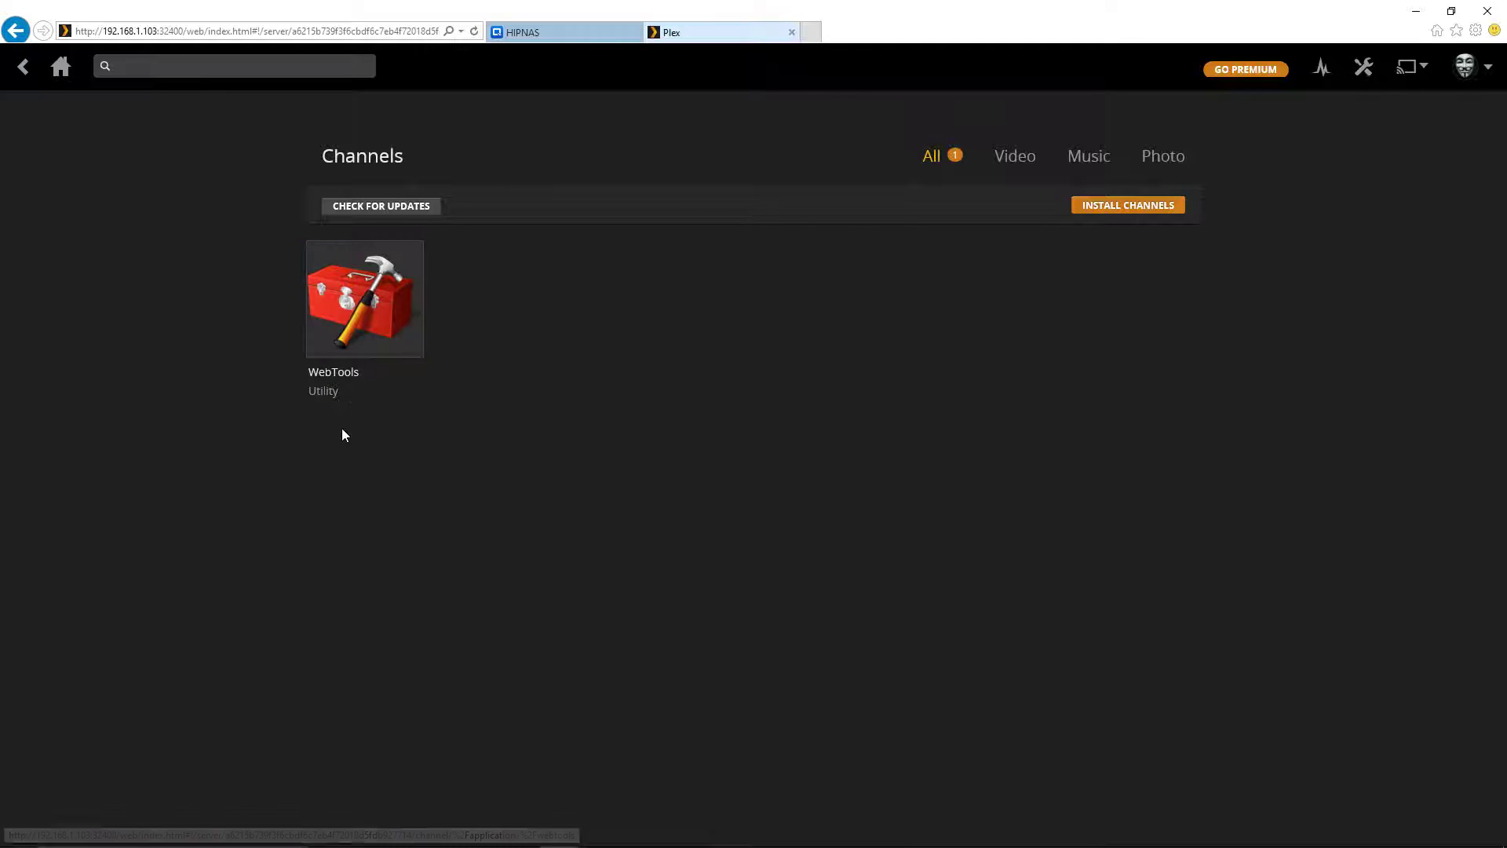
mouse_move(386, 317)
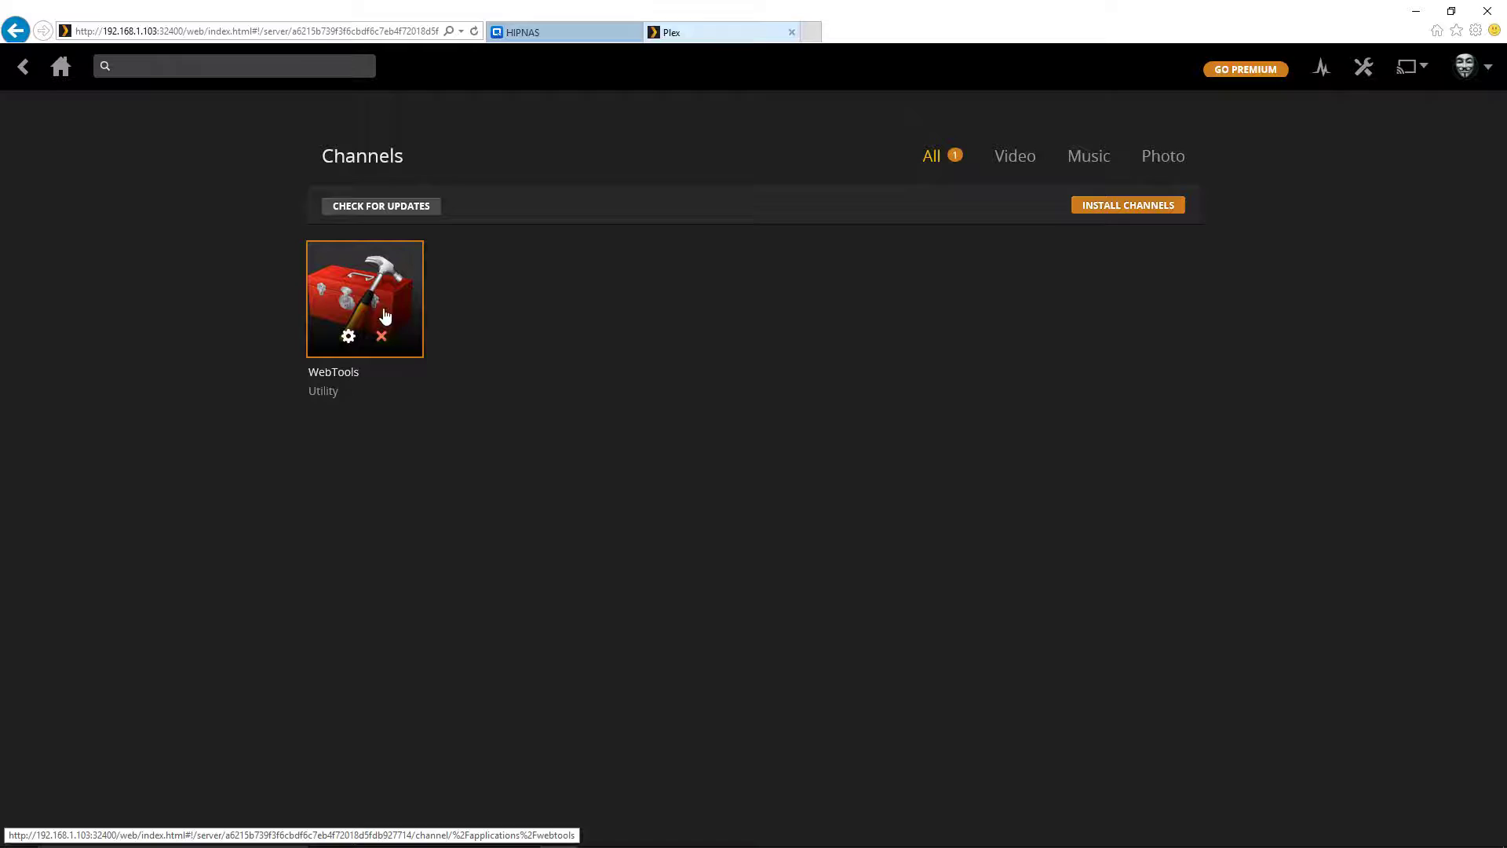
click(370, 279)
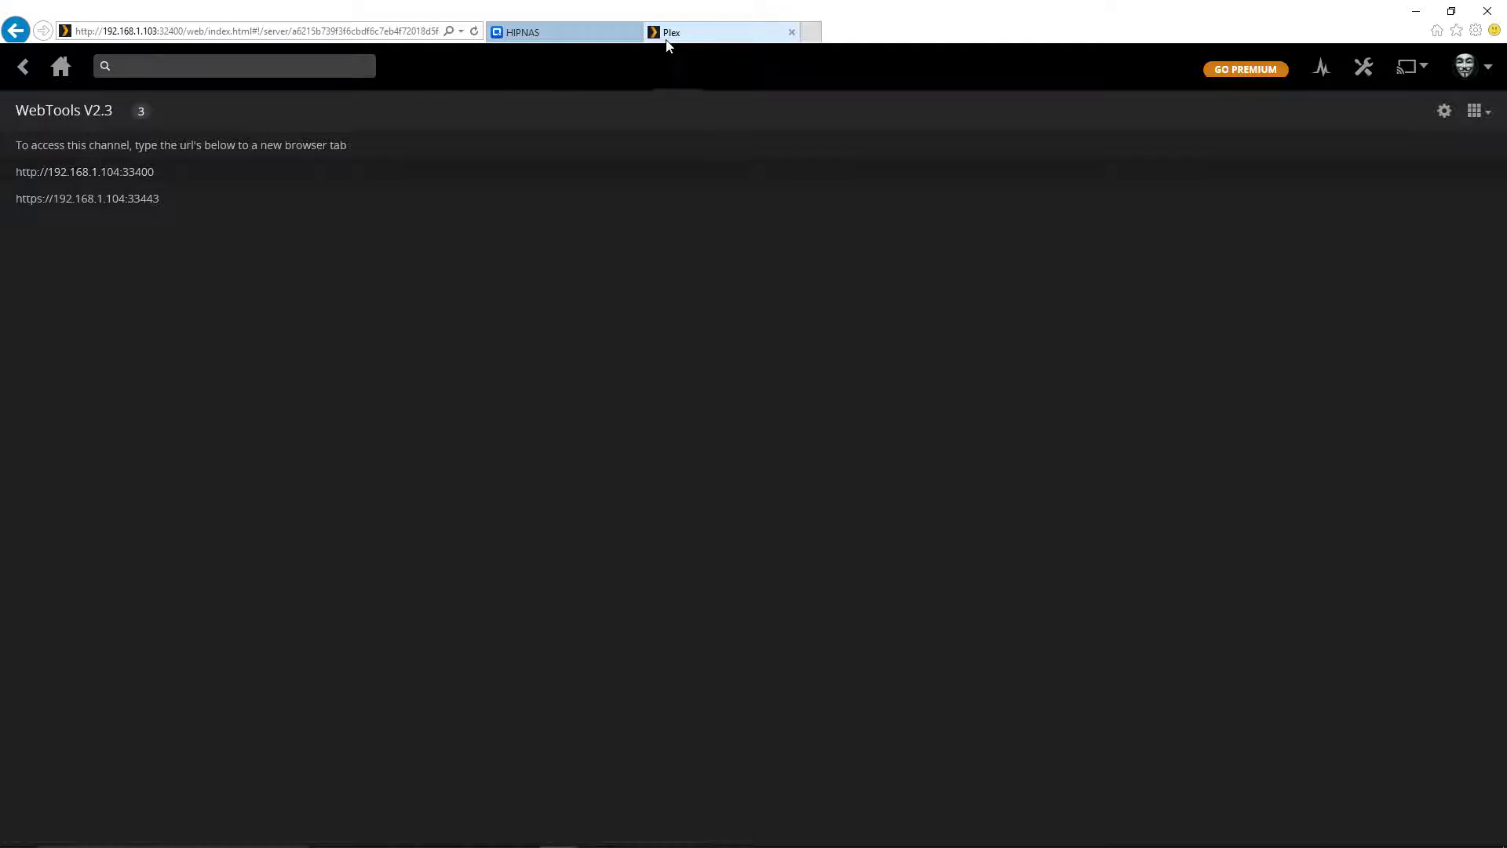
Open the WebTools http address in a new tab and sign in with the Plex account password.
middle_click(165, 184)
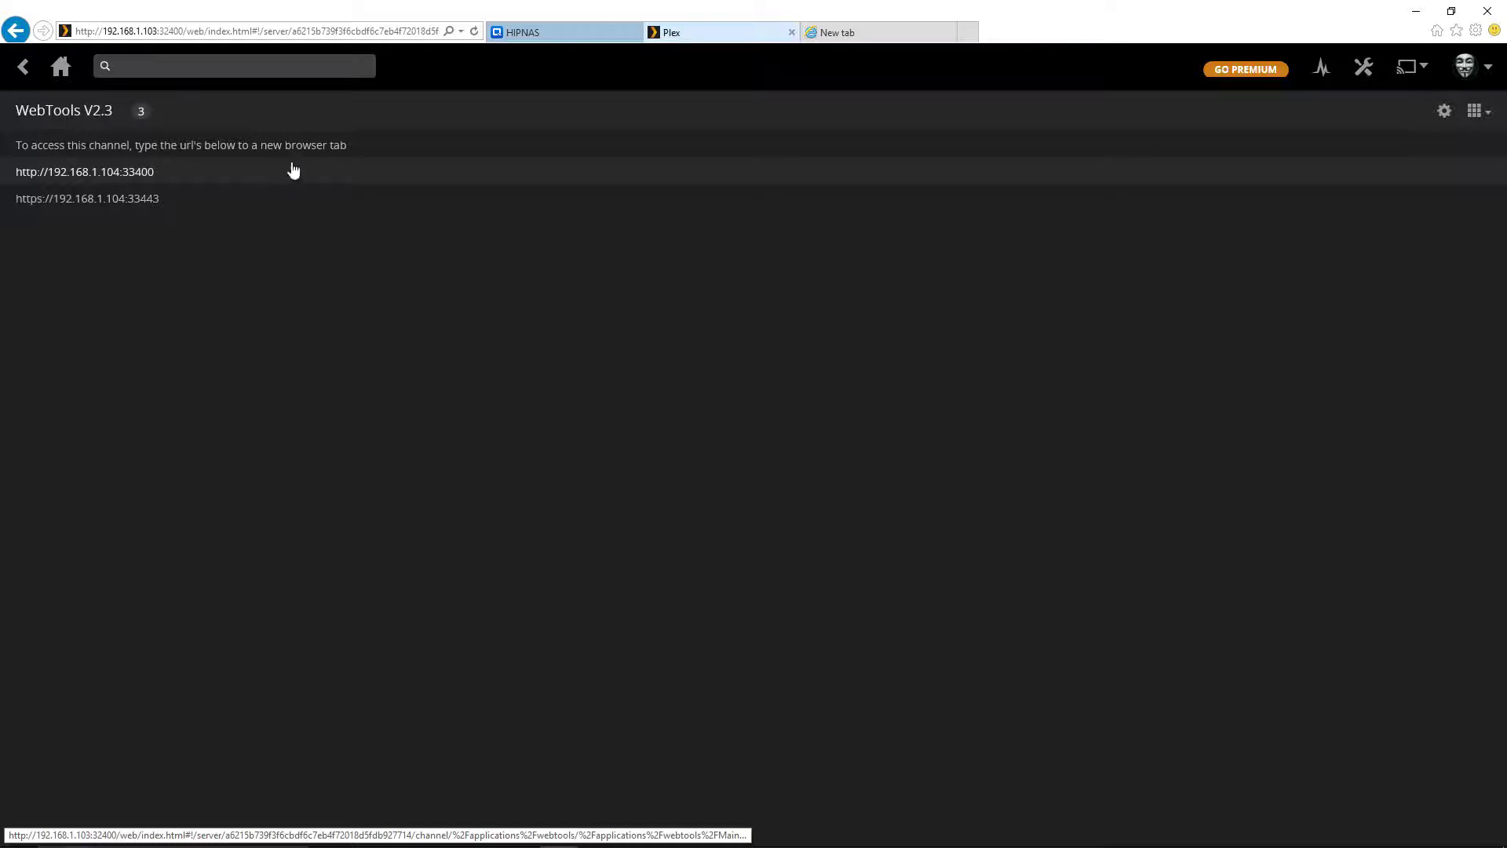
click(832, 32)
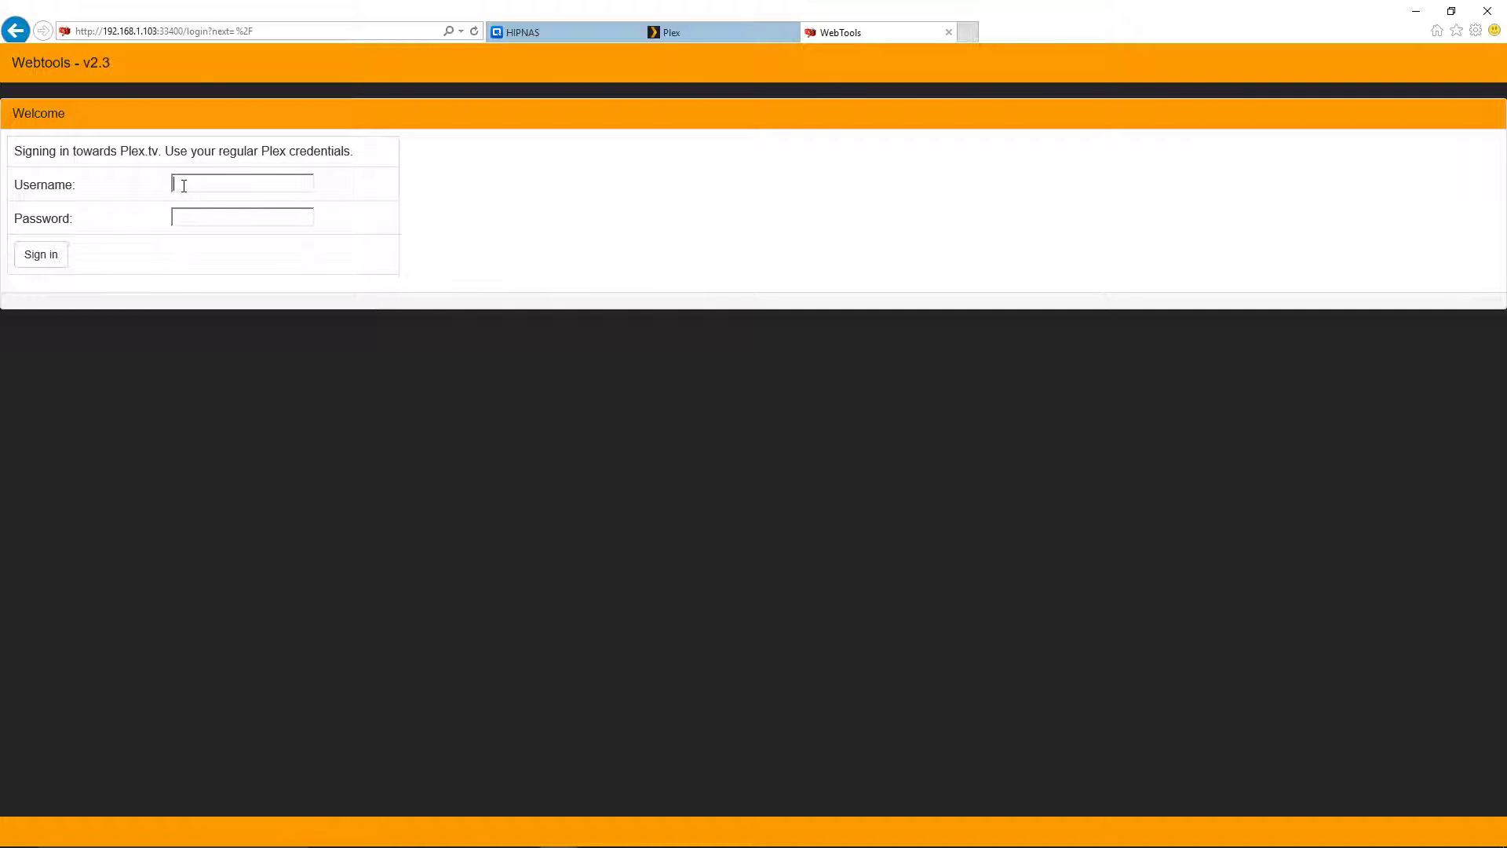
click(192, 218)
key(ctrl+v)
click(44, 254)
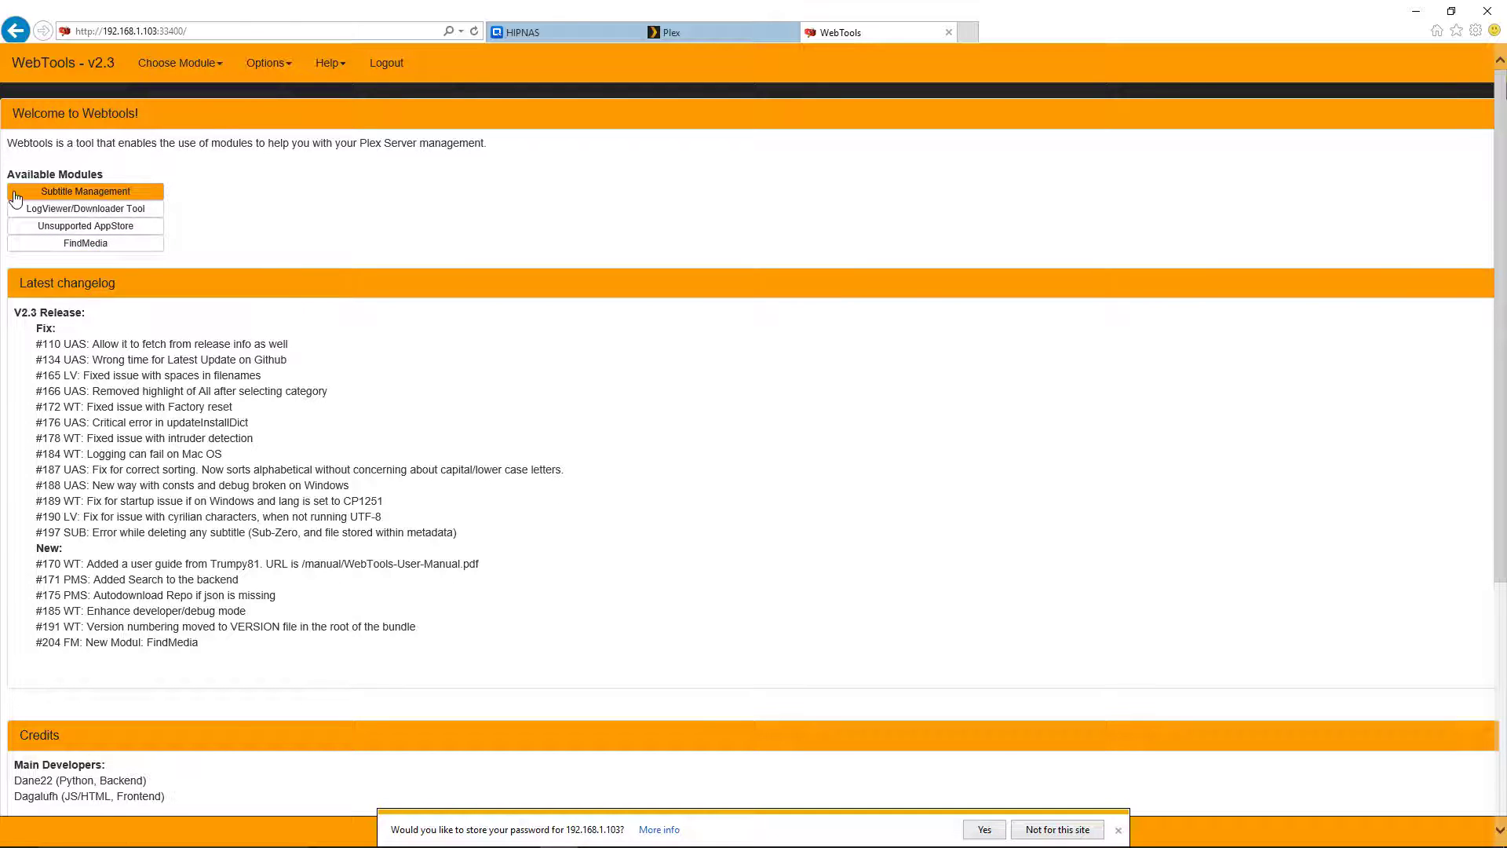
View Subtitle Management, then LogViewer/Downloader Tool, then FindMedia through the module dropdown.
click(129, 195)
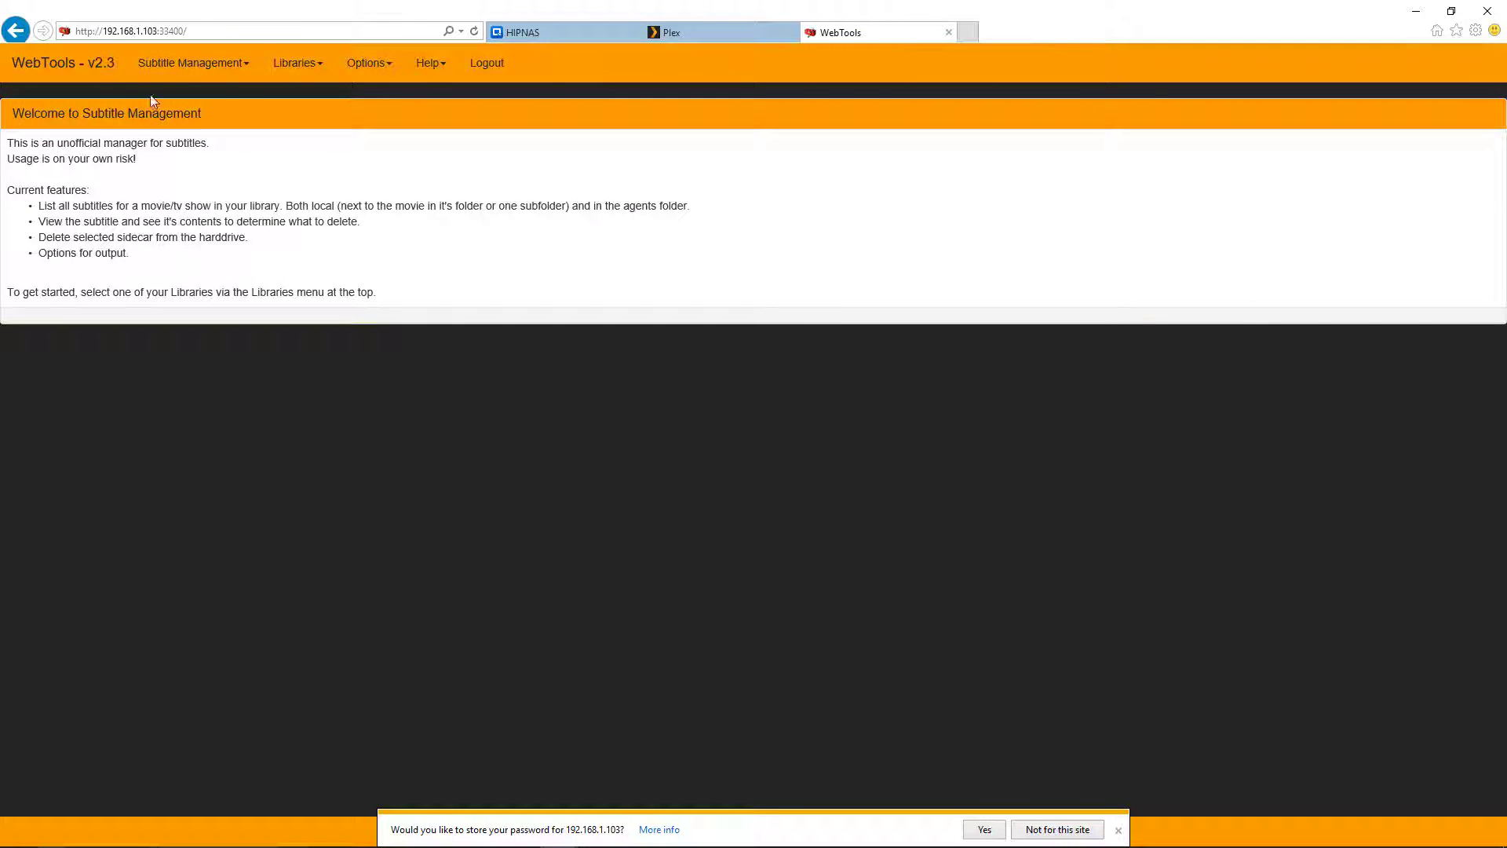
click(196, 72)
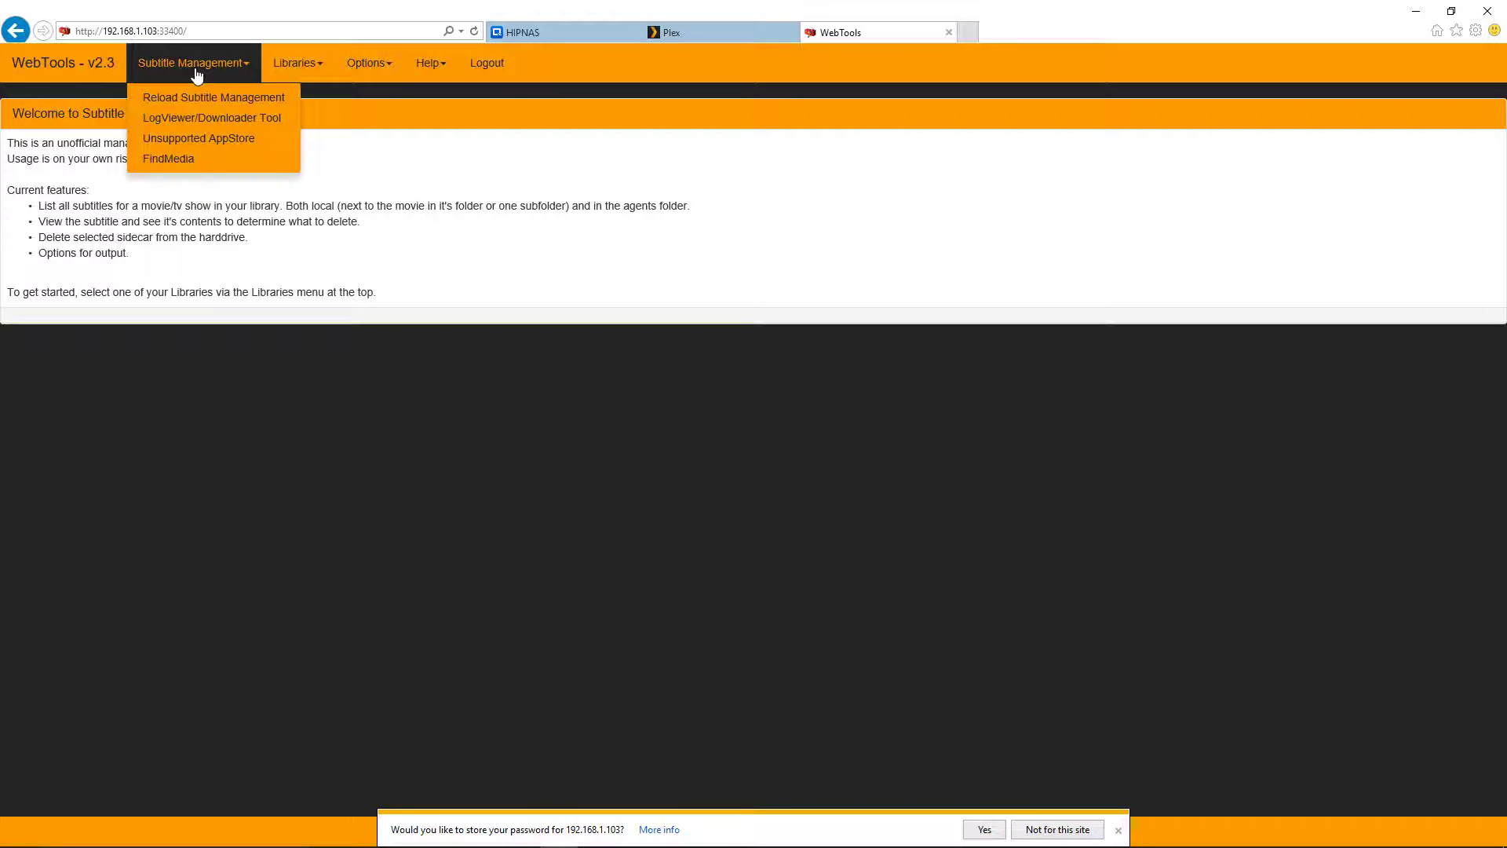
click(168, 120)
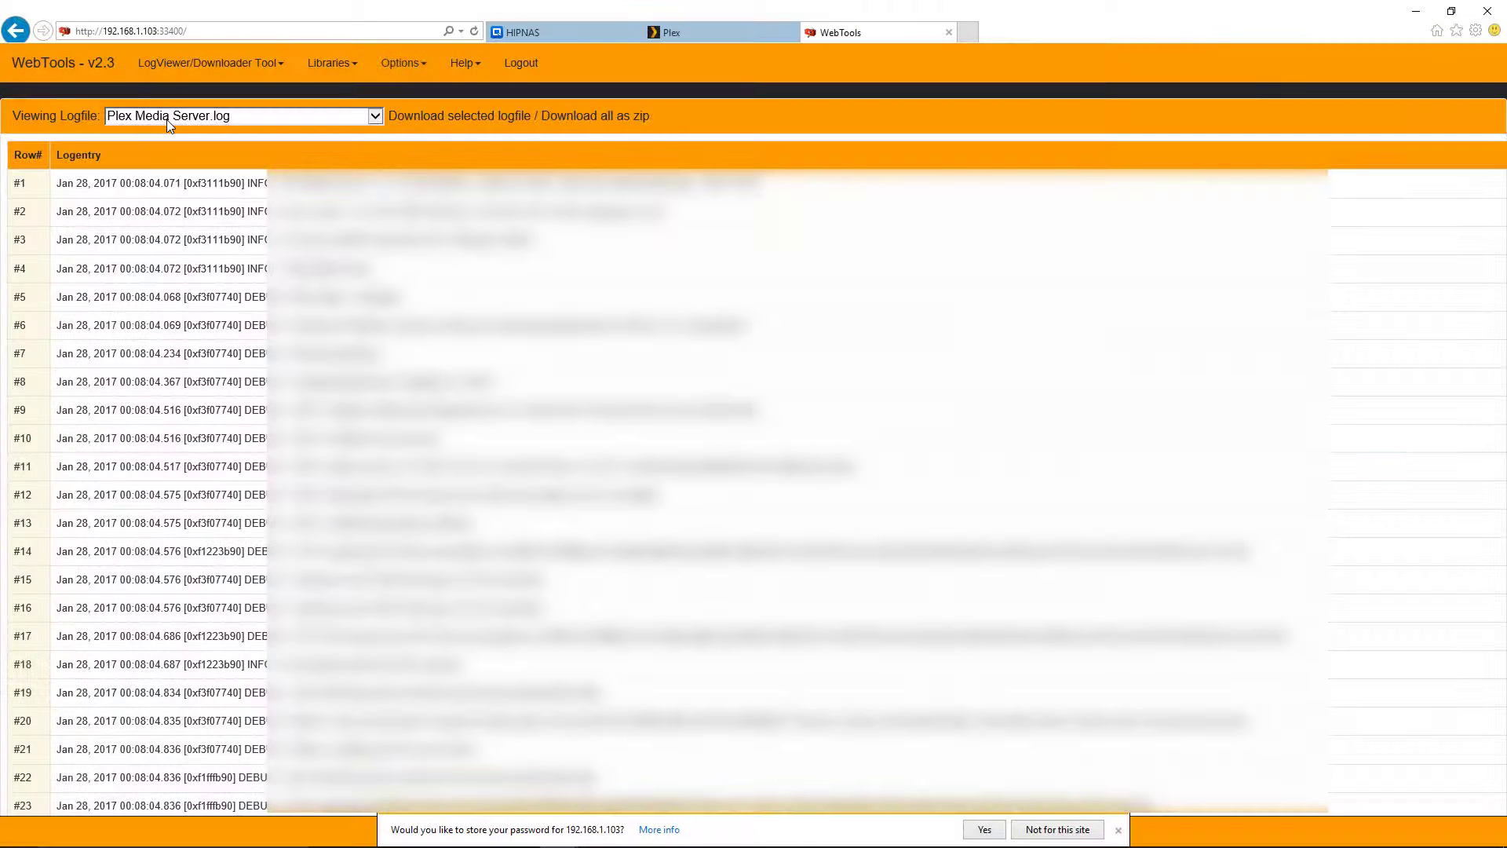
click(211, 63)
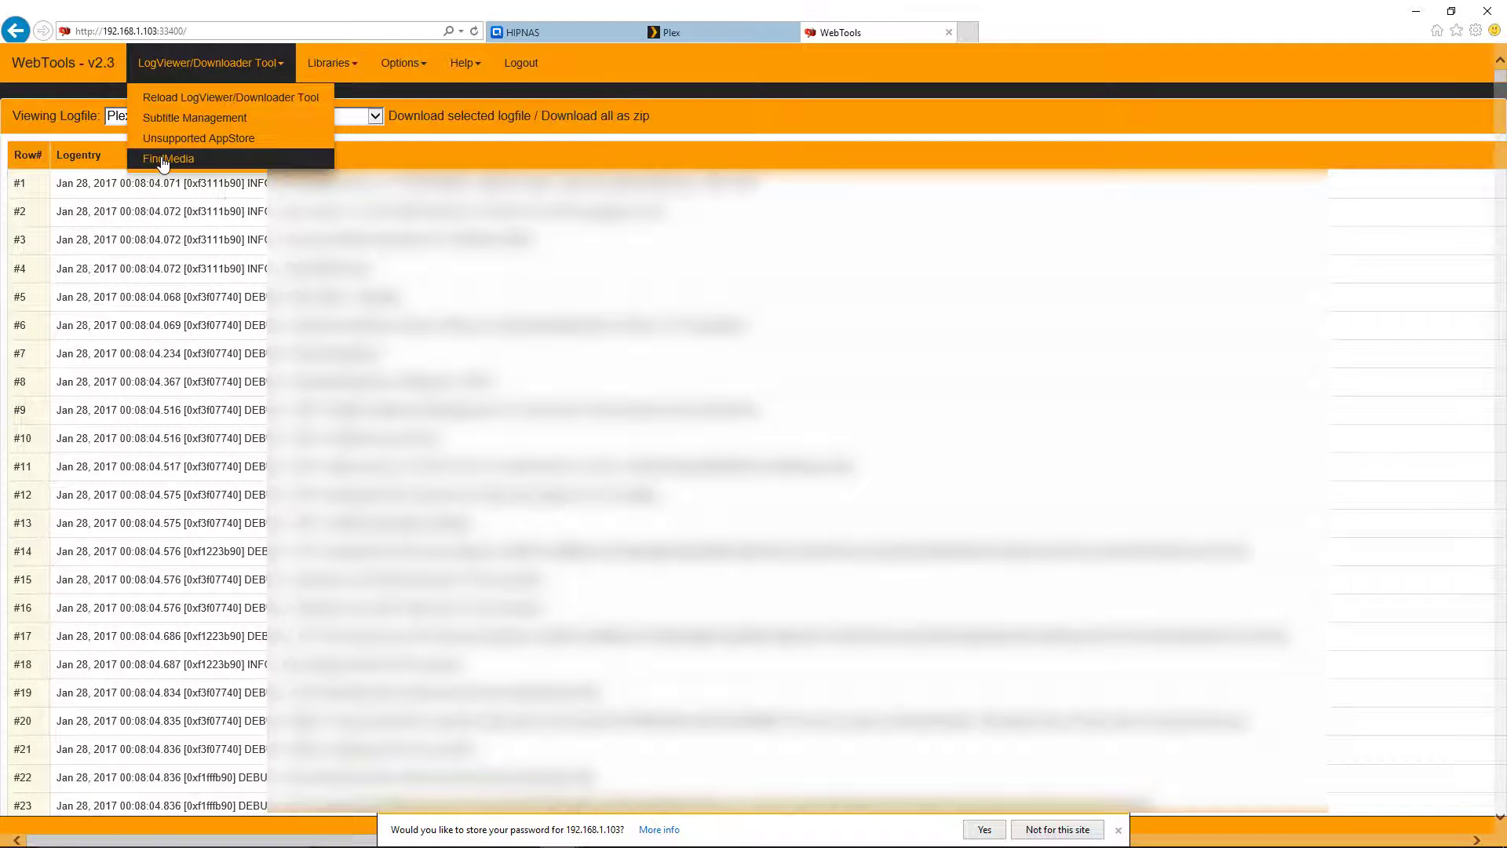
click(165, 160)
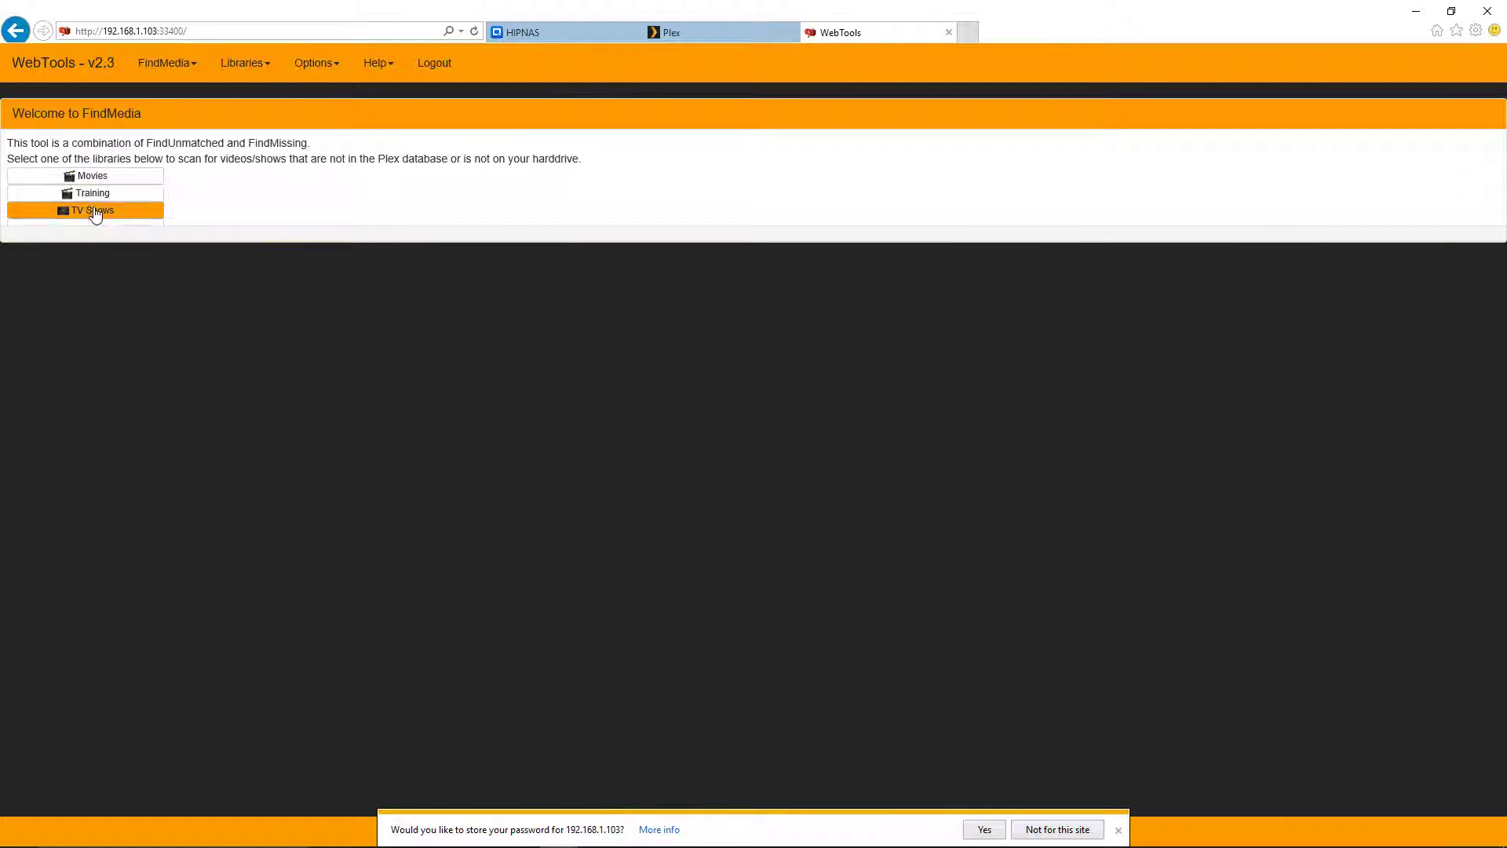
click(155, 71)
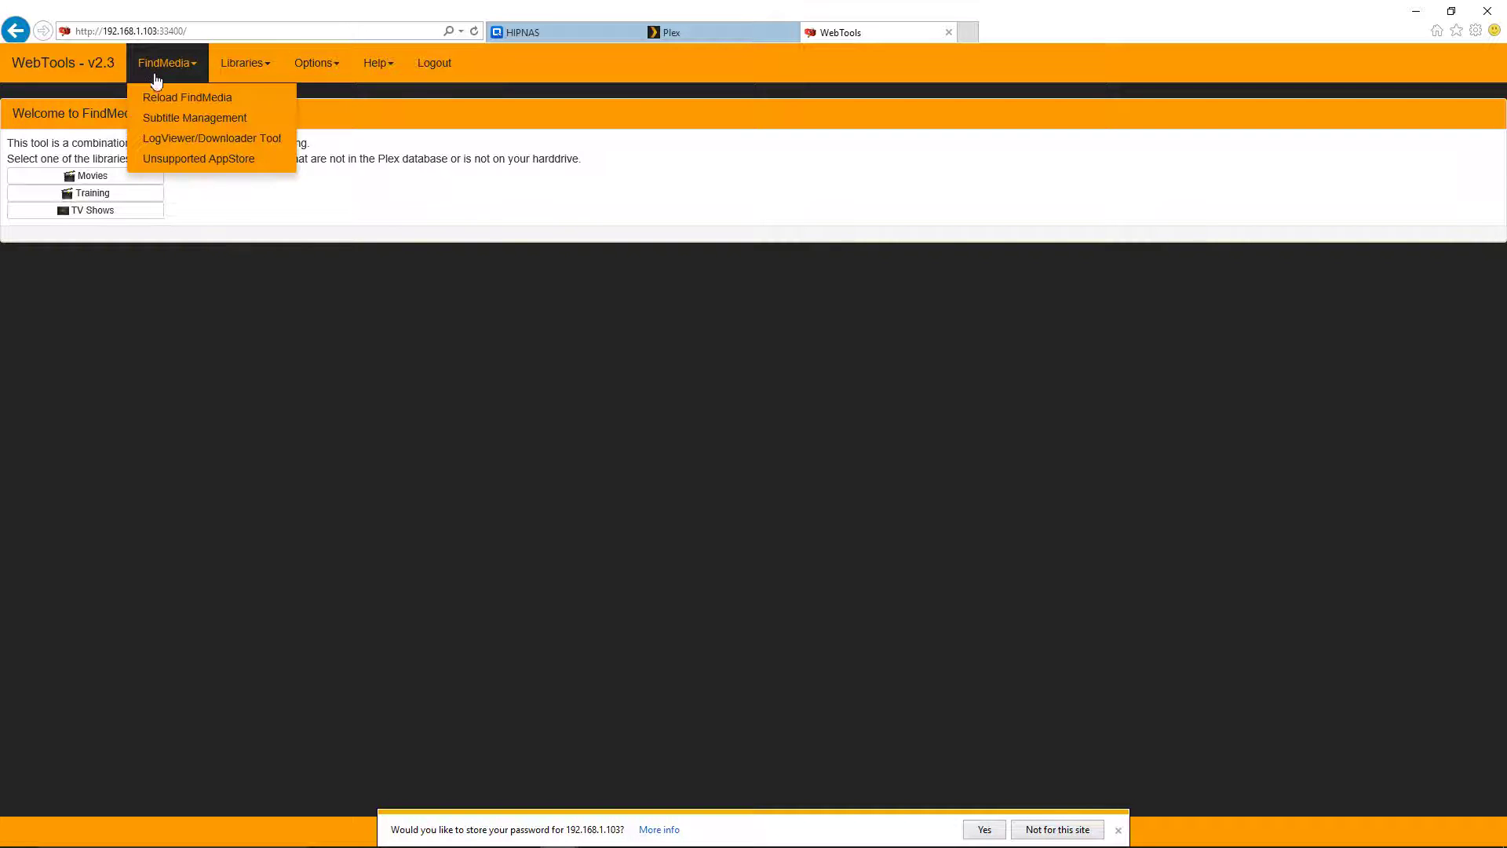
Reinstall Trakt.tv with the latest available version from the Unsupported AppStore.
click(165, 159)
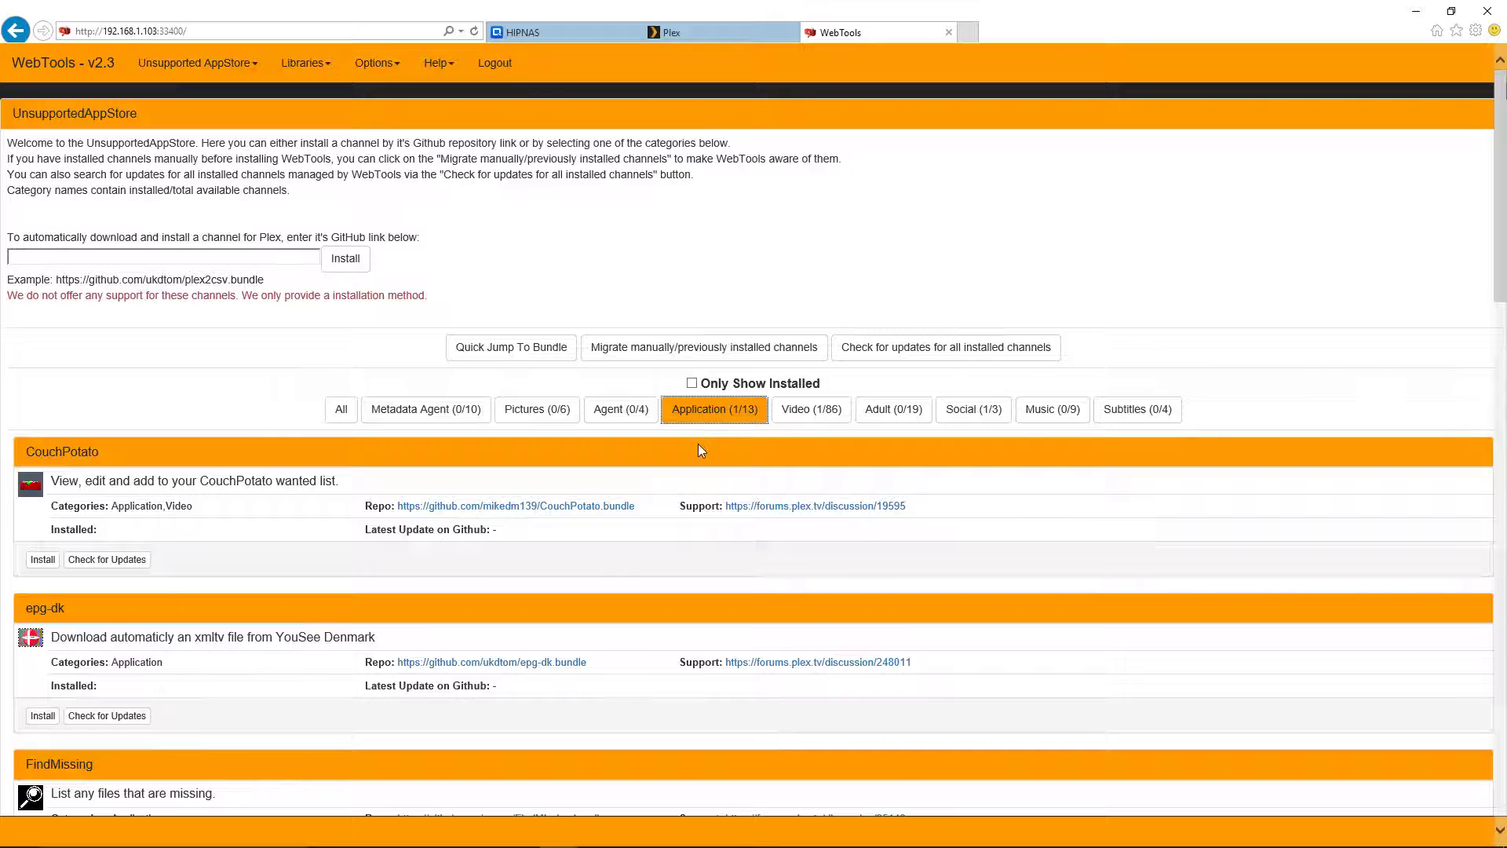
scroll(701, 450, down, 8)
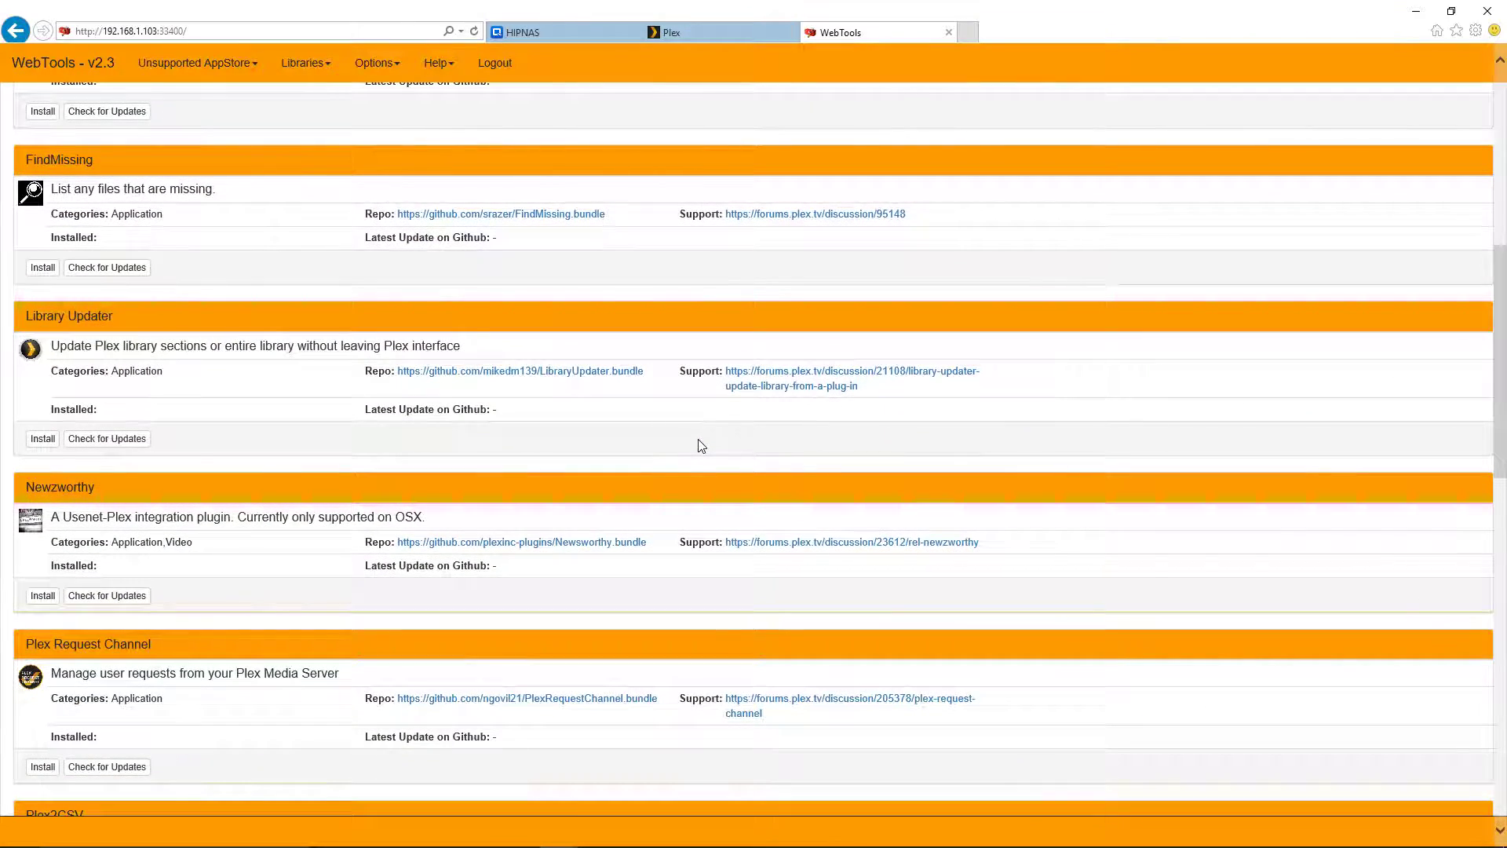
scroll(701, 446, down, 12)
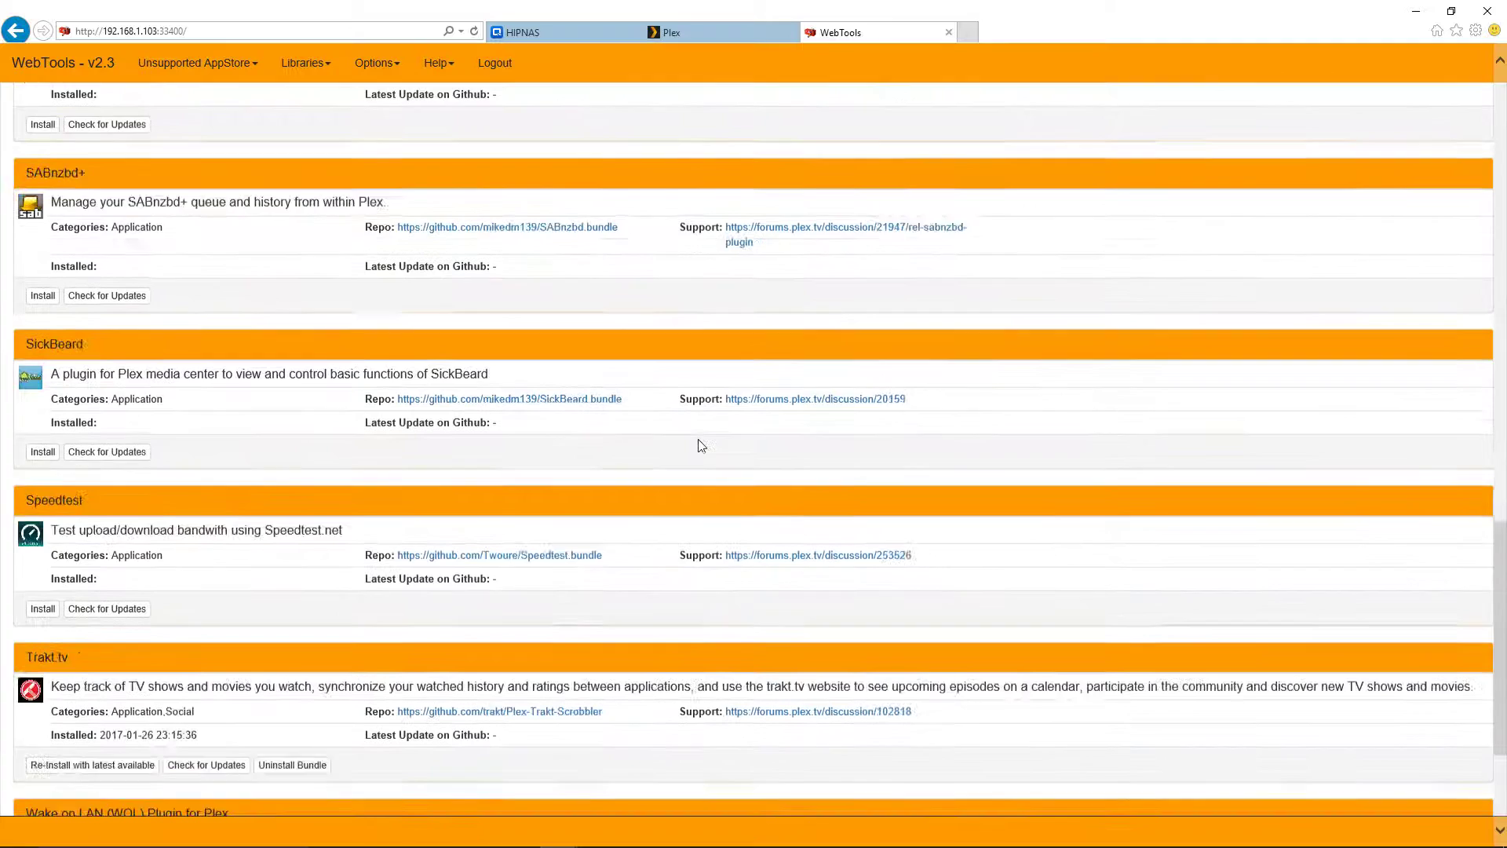
scroll(701, 446, down, 3)
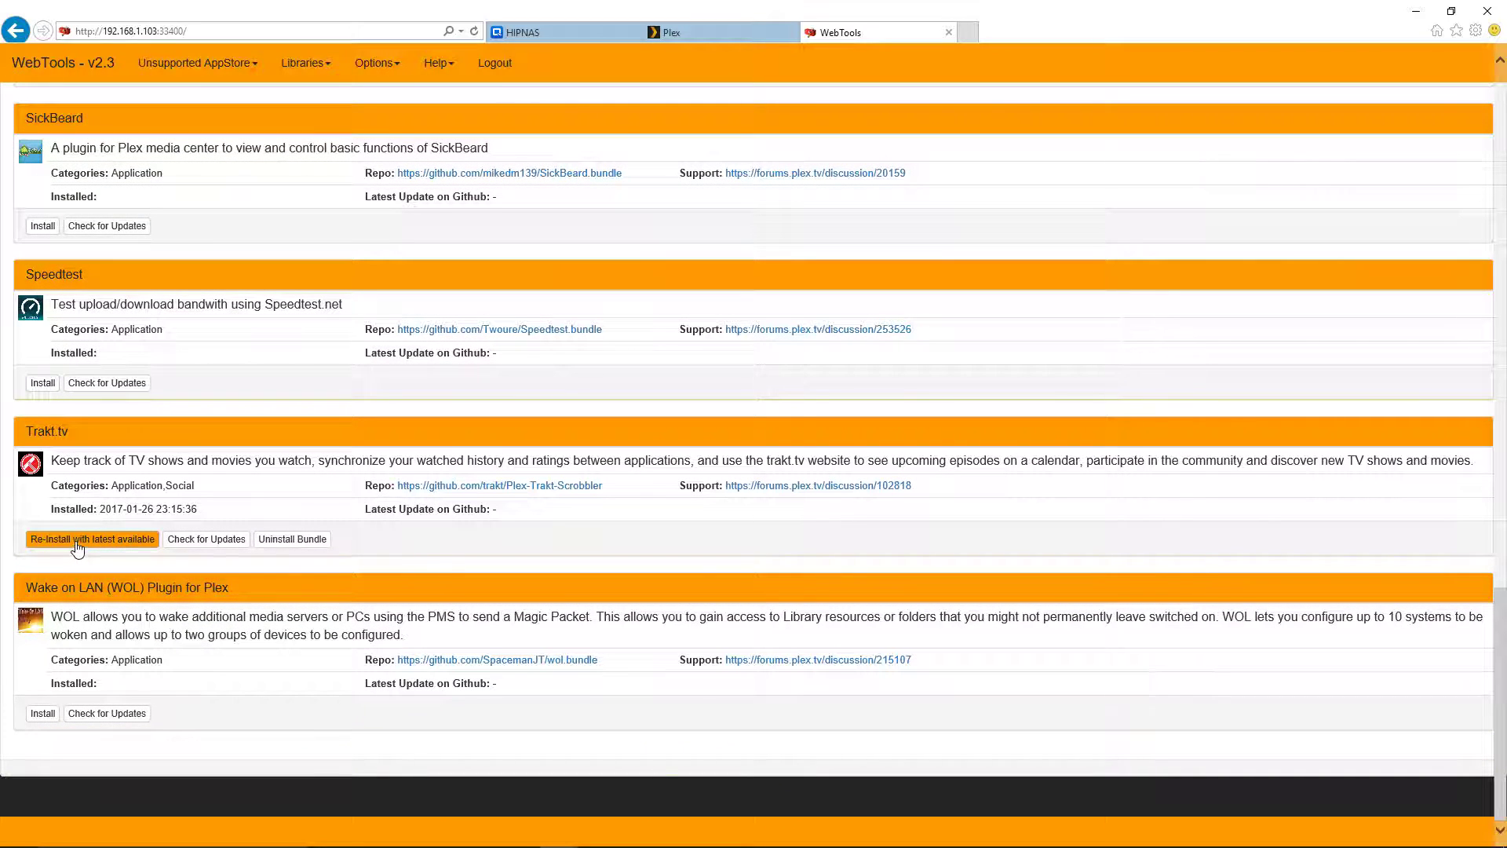
click(75, 543)
click(105, 547)
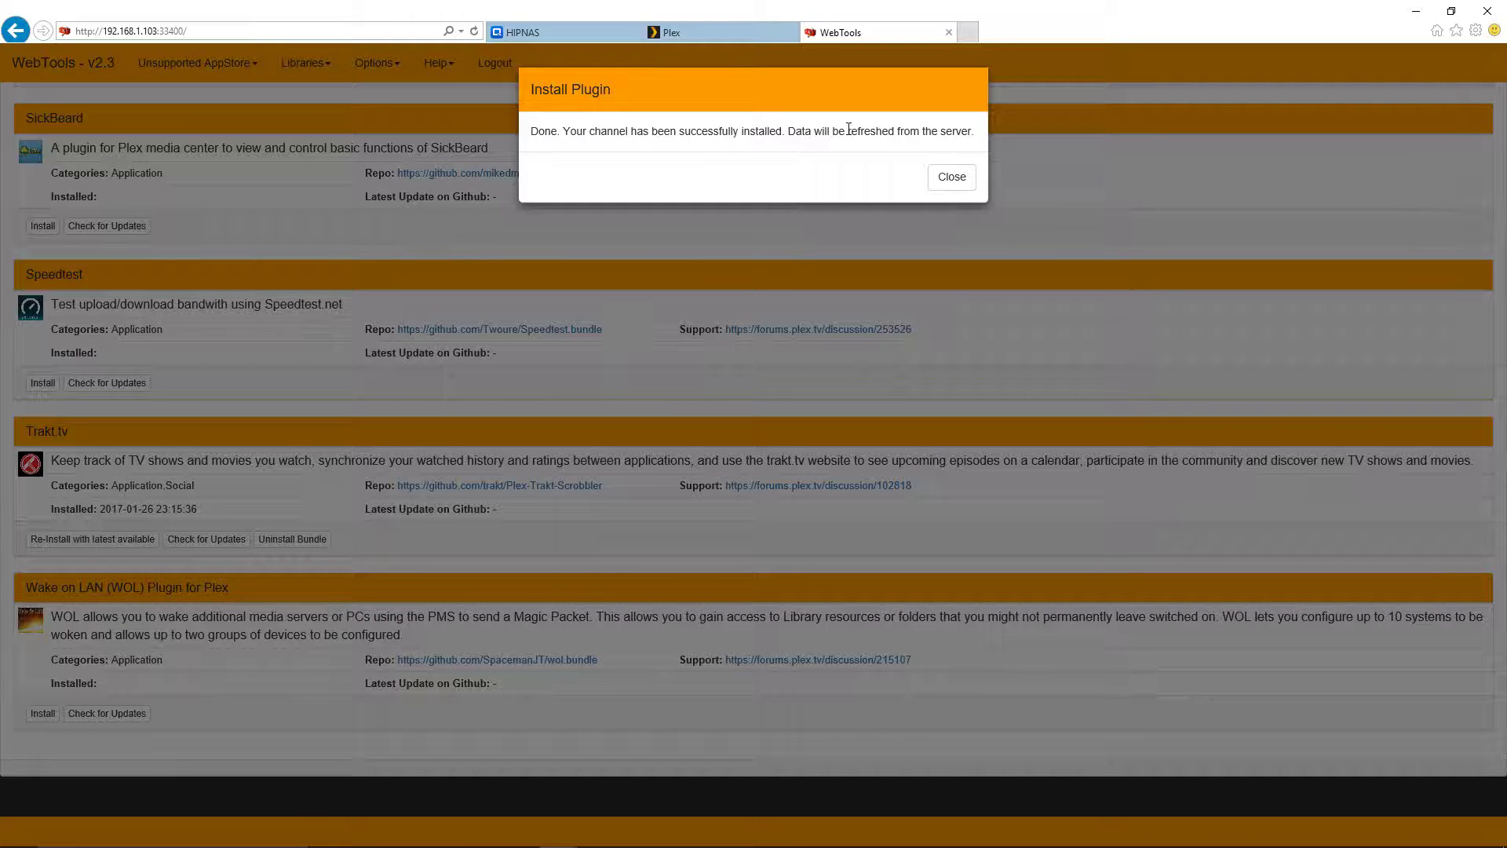
click(952, 176)
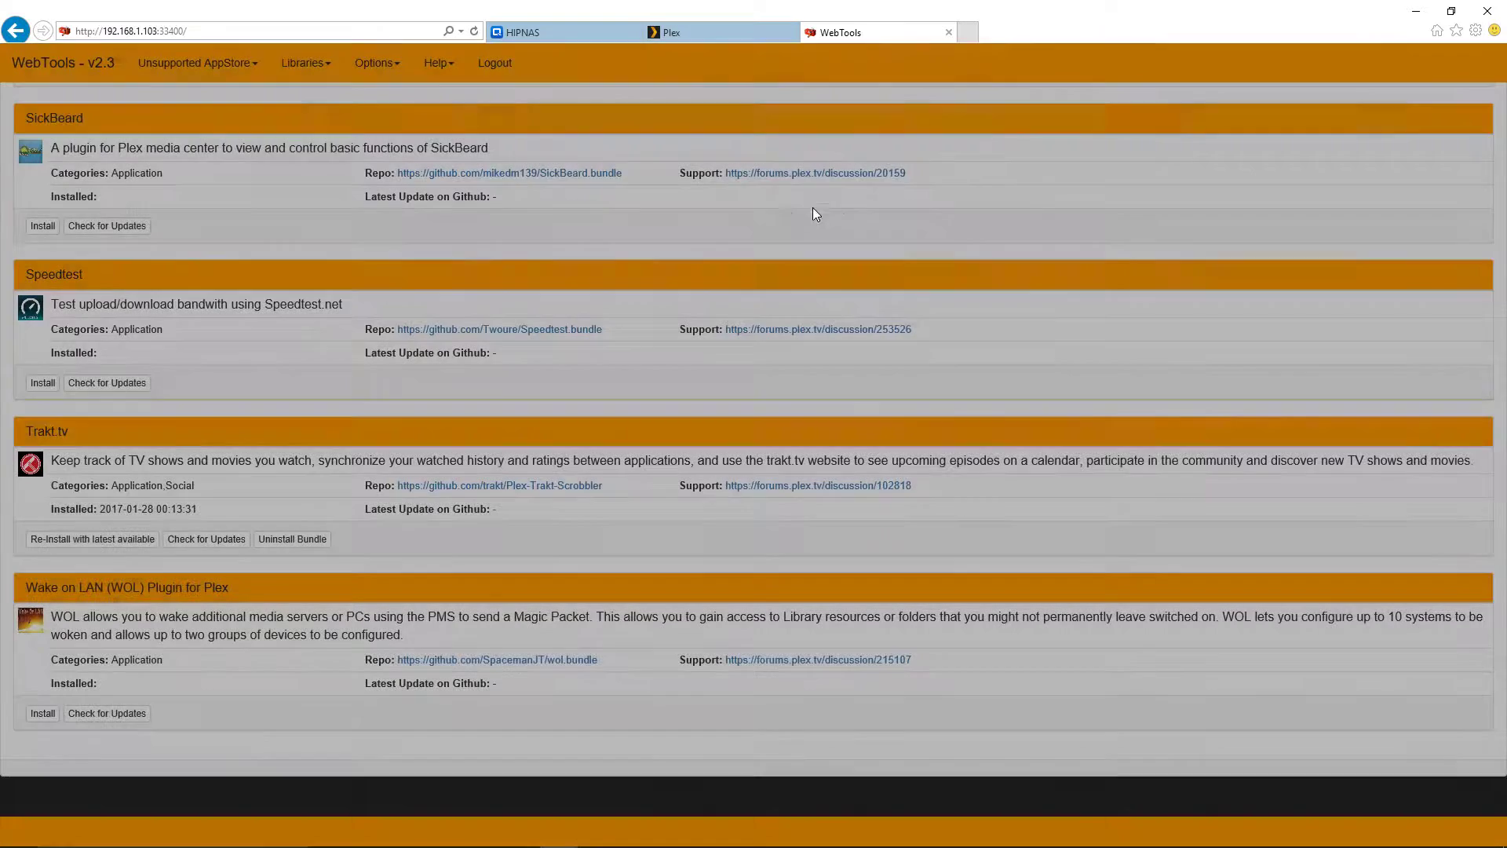
Filter the Unsupported AppStore to the Video category and go to page 2 of the list.
scroll(813, 210, up, 20)
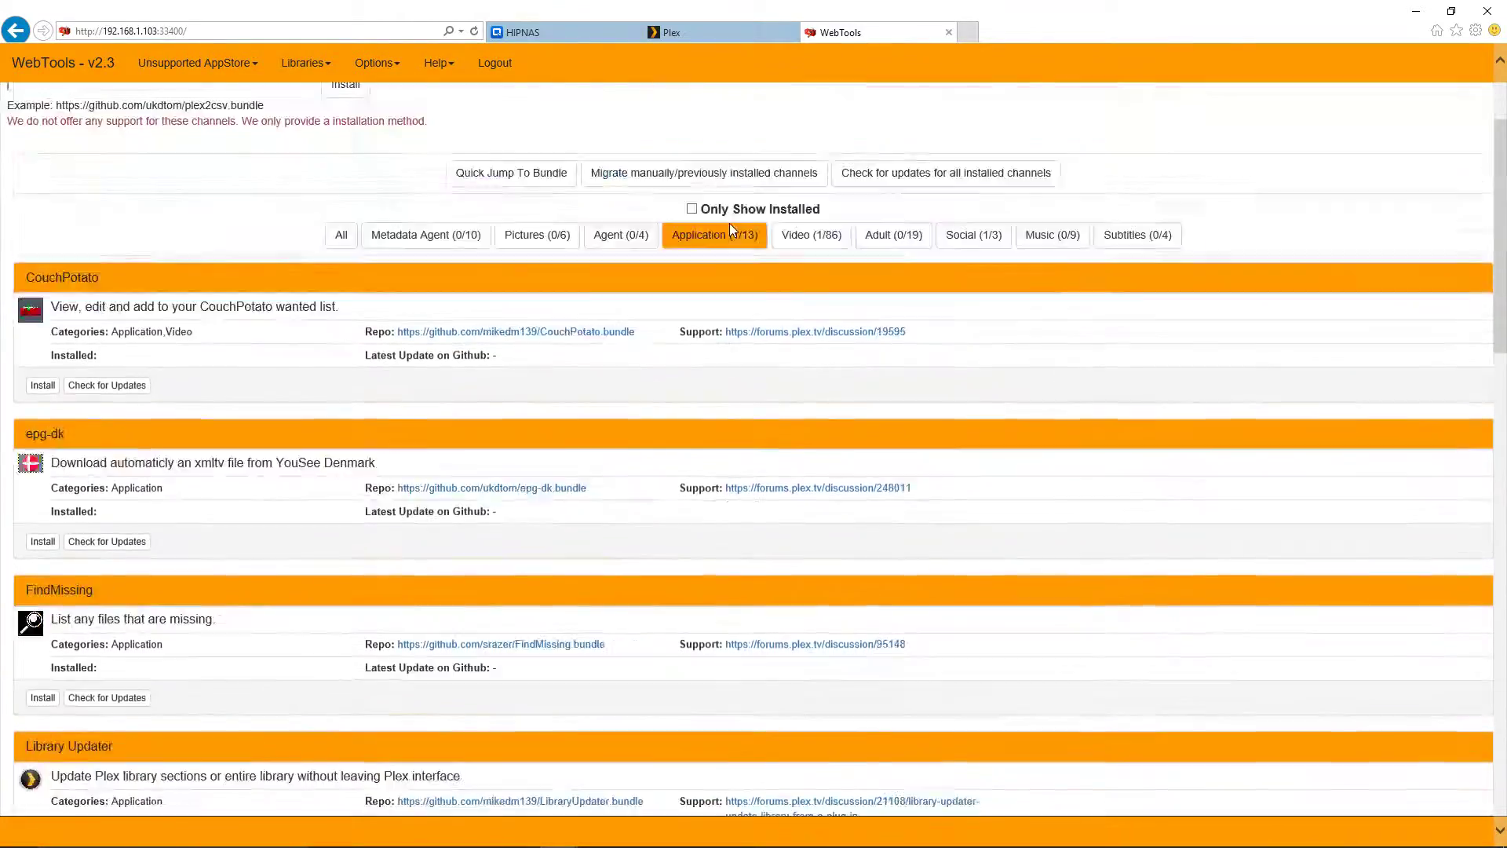
scroll(728, 222, up, 3)
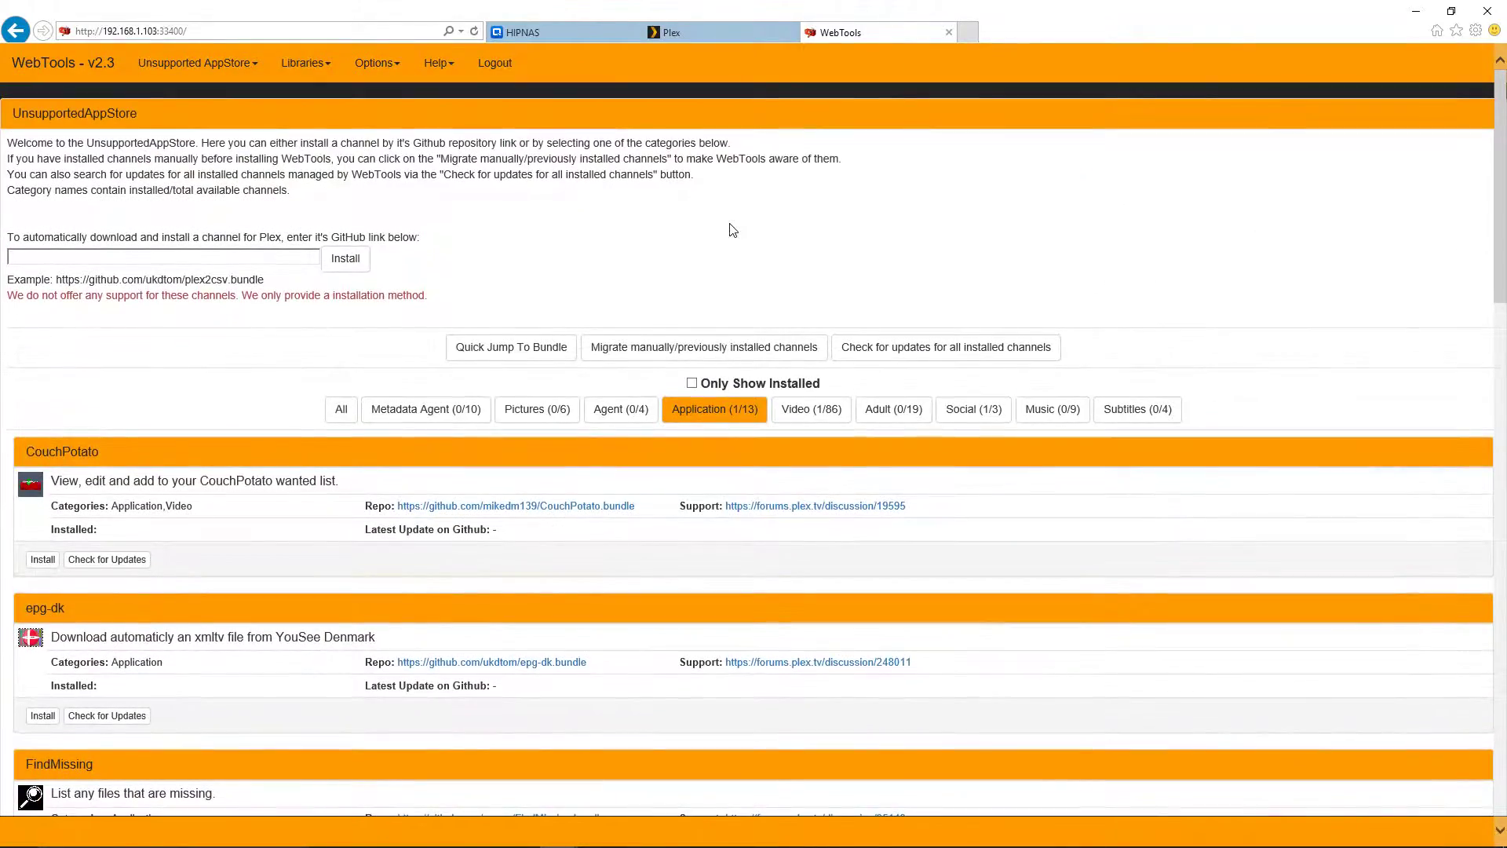
click(807, 421)
scroll(576, 558, down, 6)
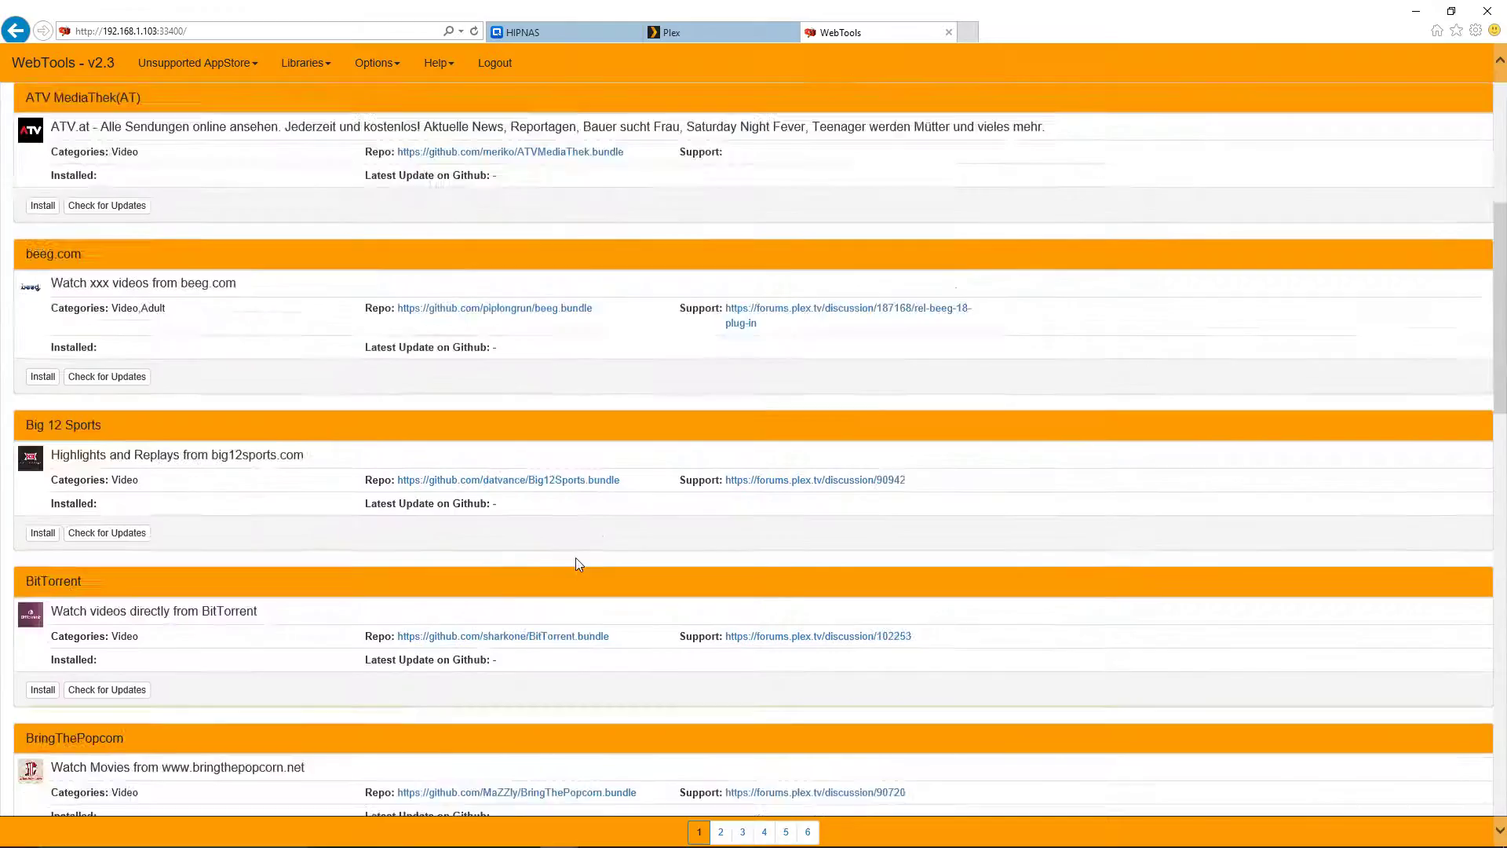
scroll(576, 559, down, 15)
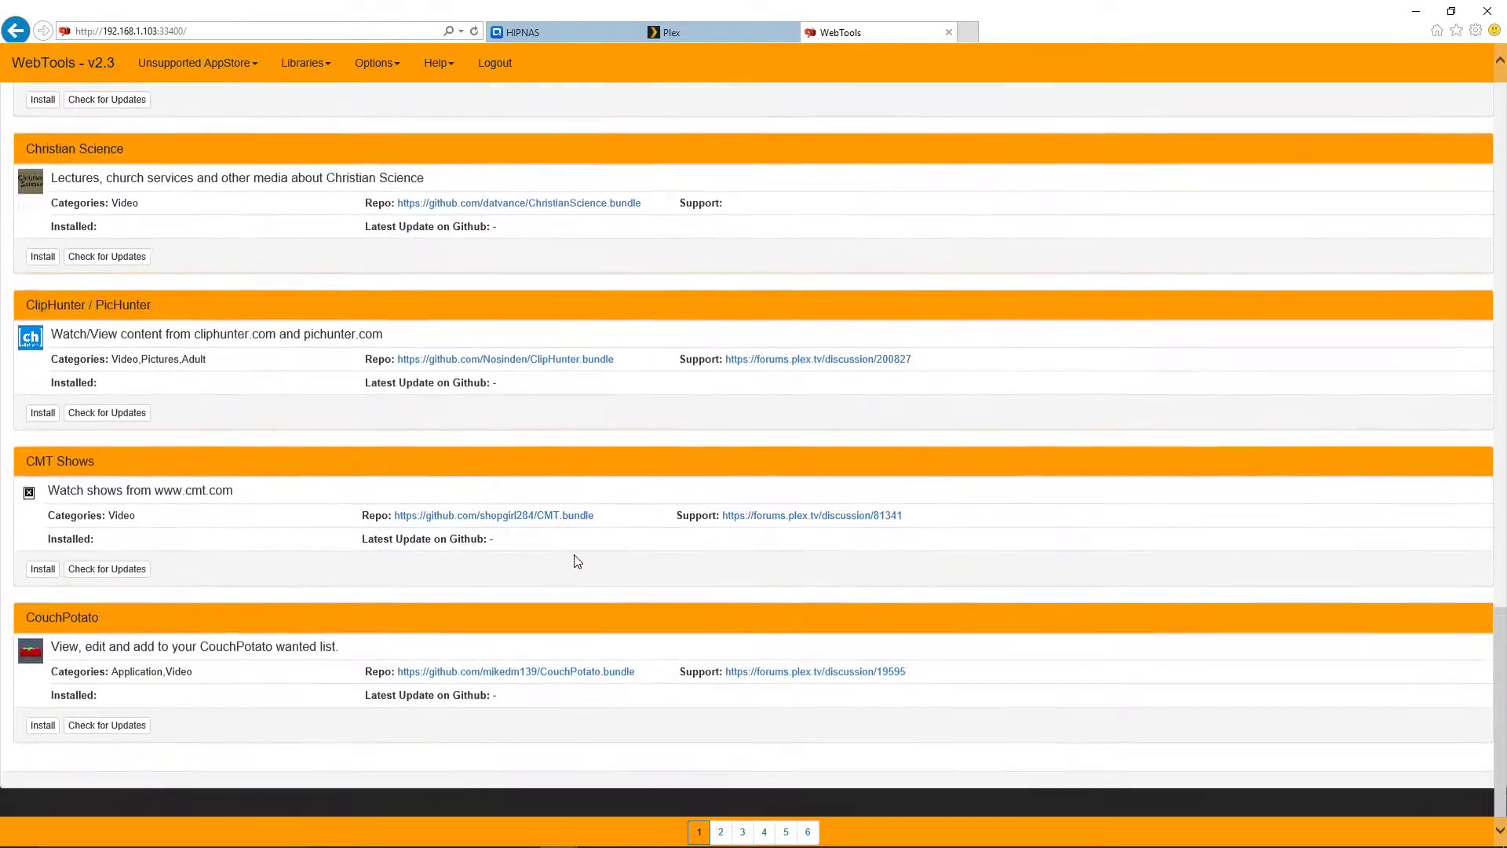
scroll(577, 560, down, 1)
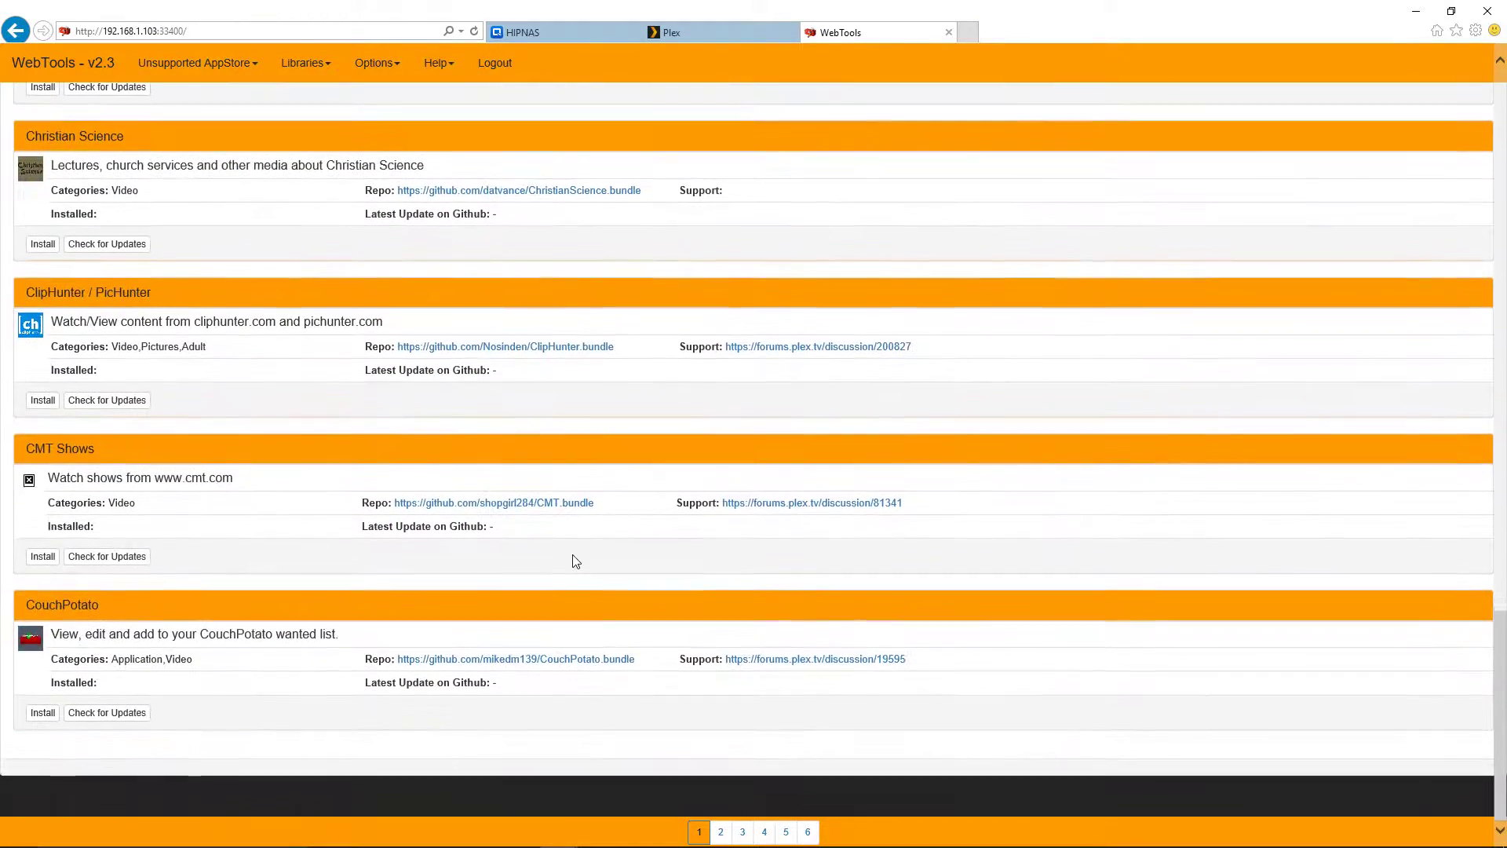
click(720, 831)
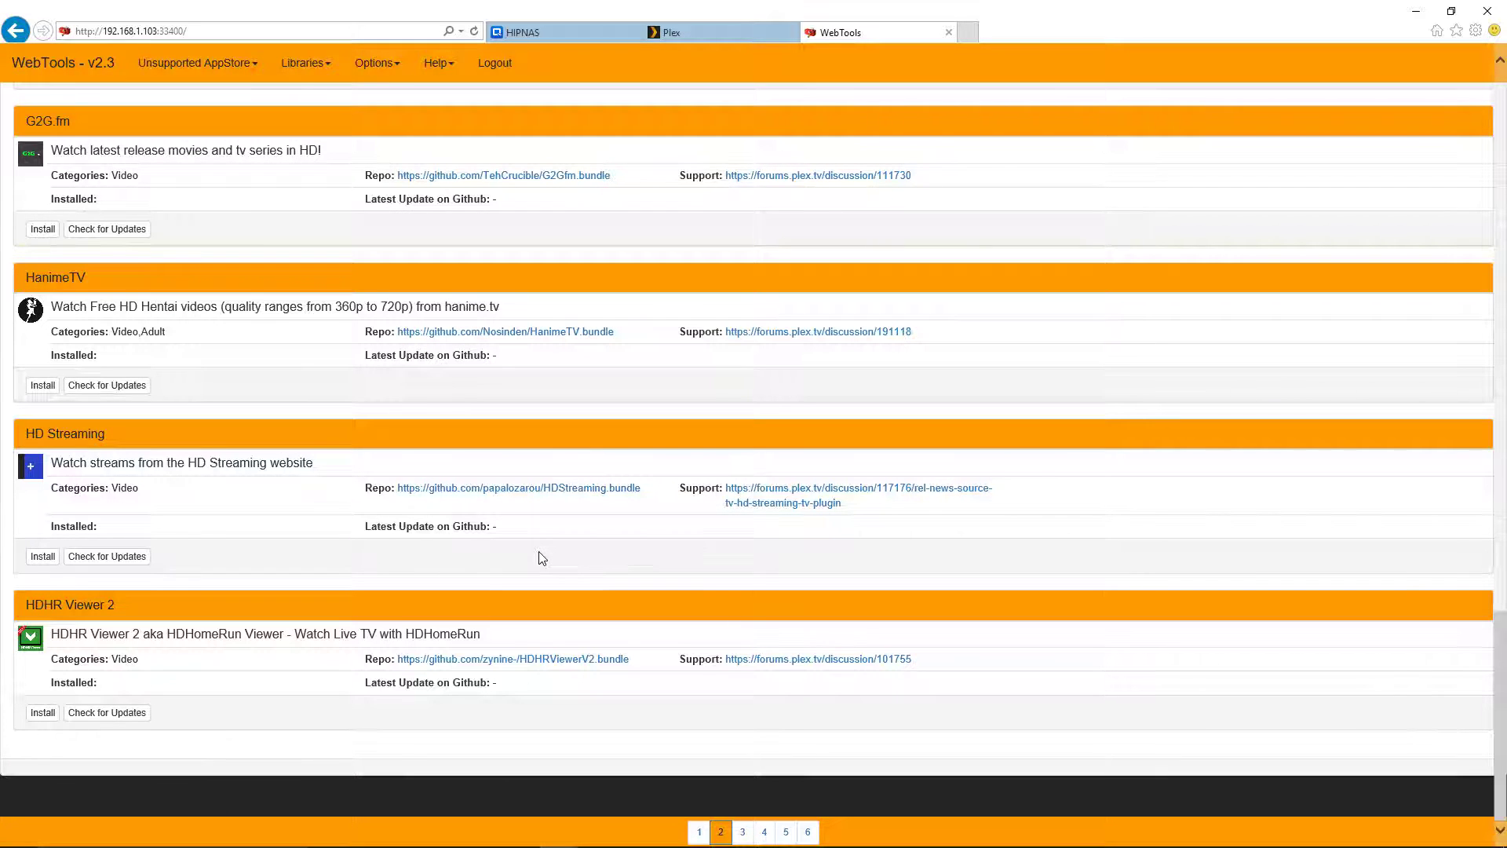
click(742, 830)
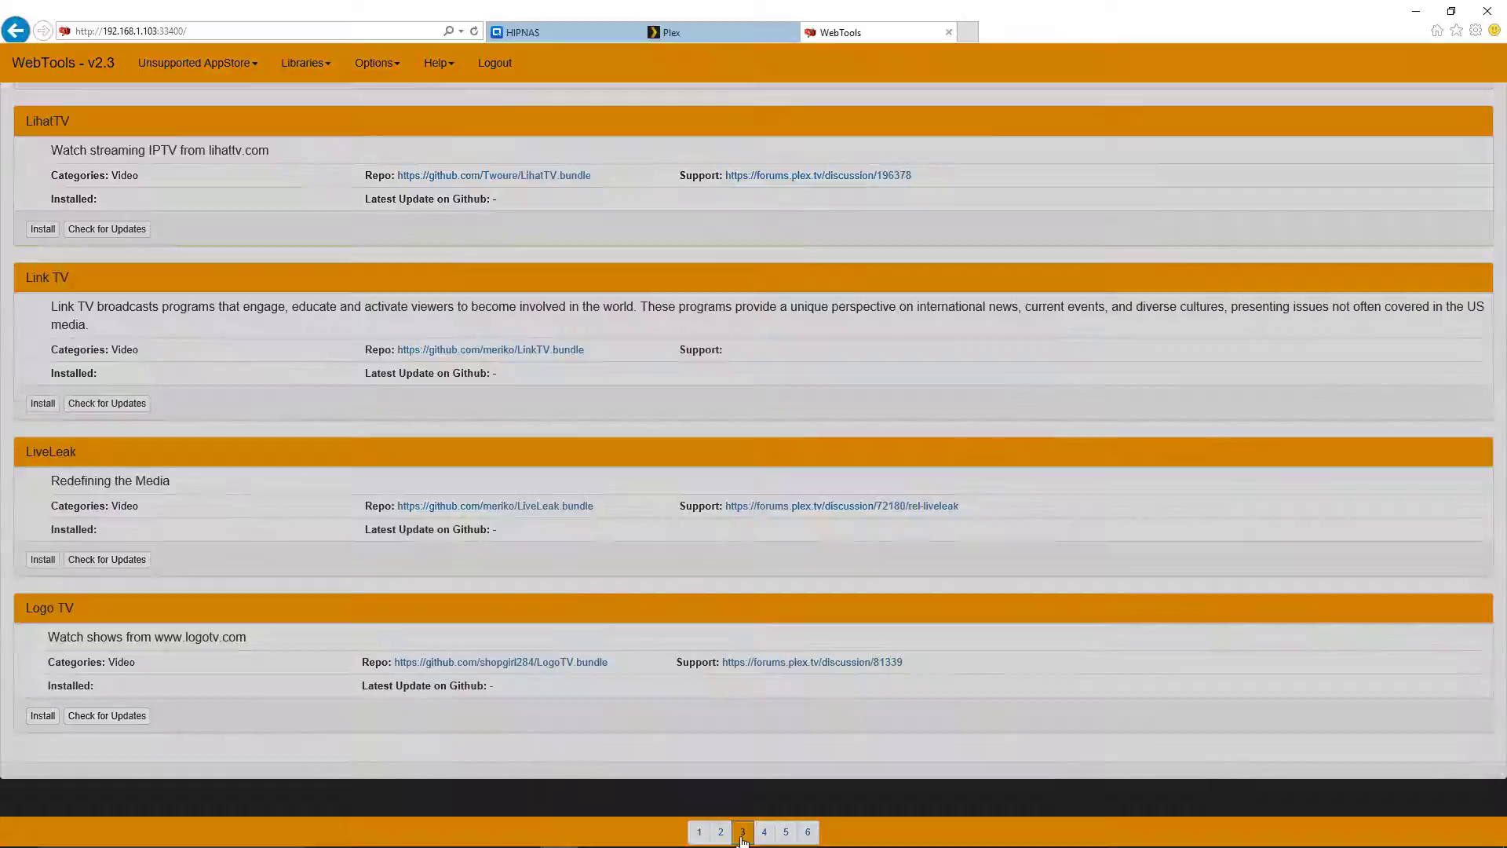
scroll(78, 206, up, 20)
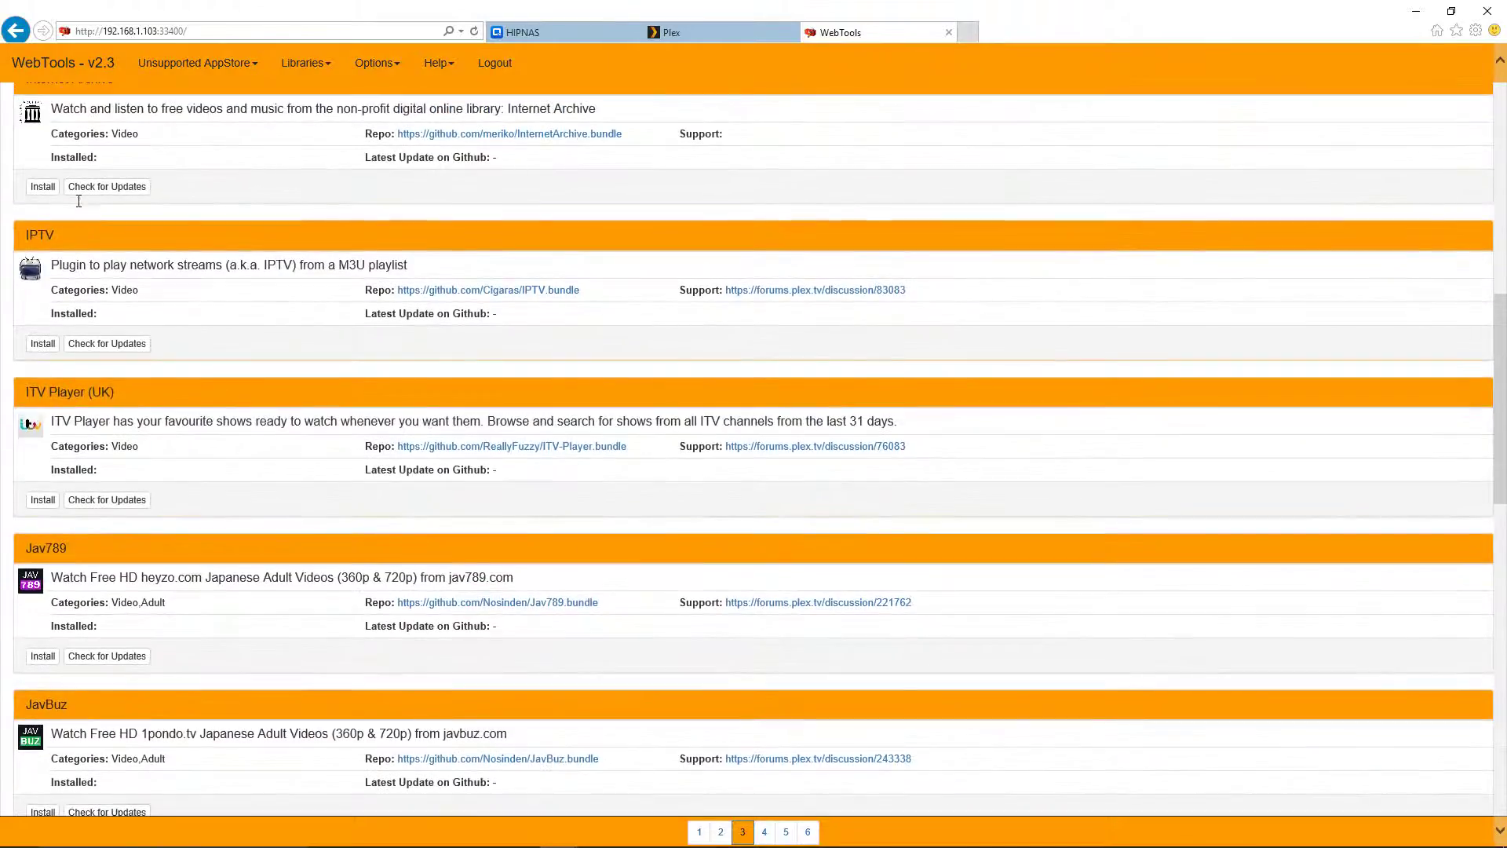
scroll(78, 206, up, 10)
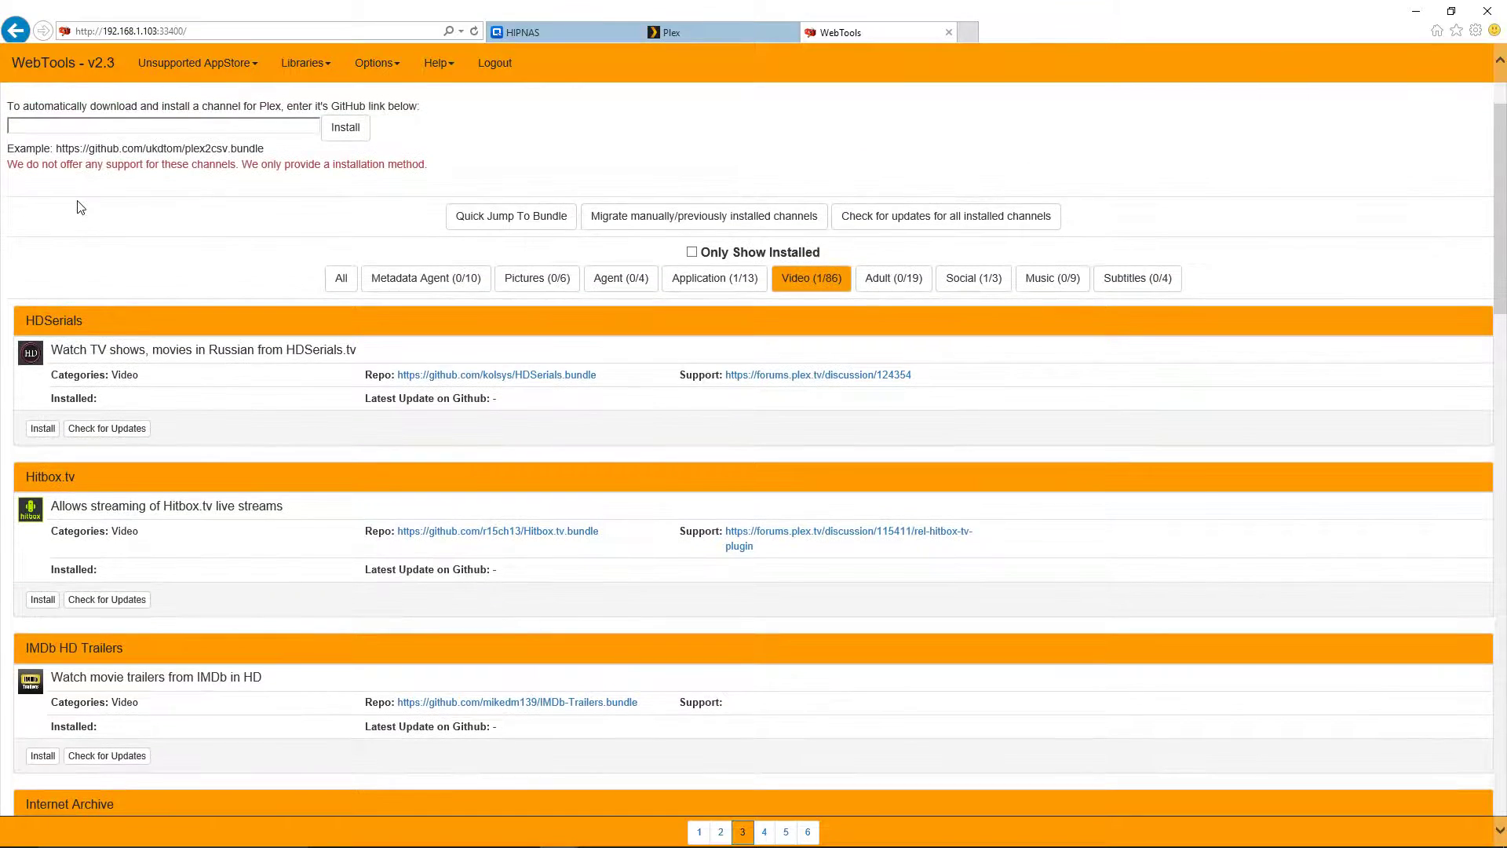
click(721, 831)
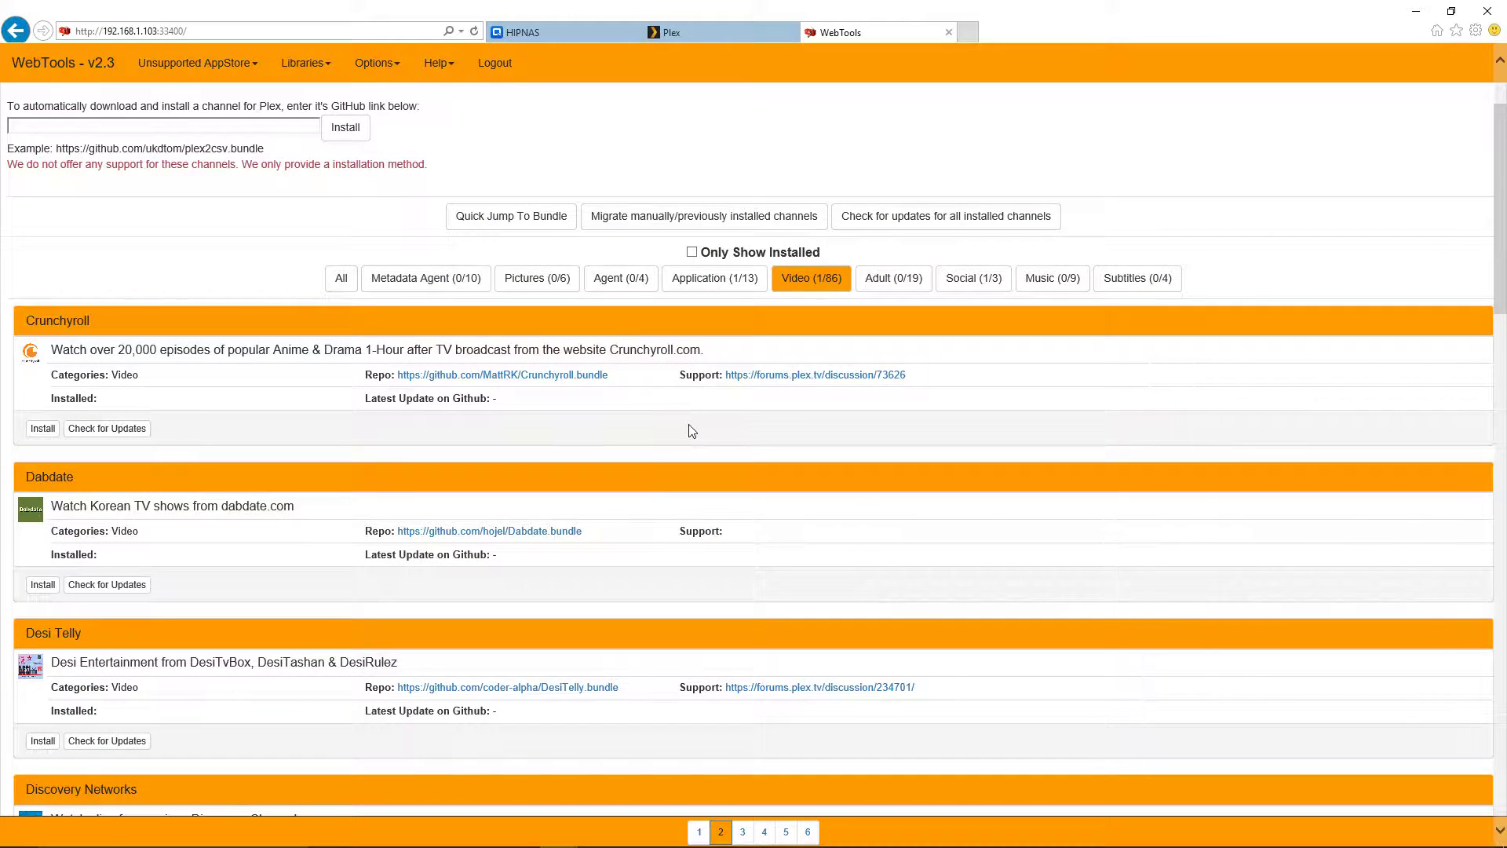
Reinstall FilmOn with the latest available version and close the install confirmation.
scroll(691, 431, down, 8)
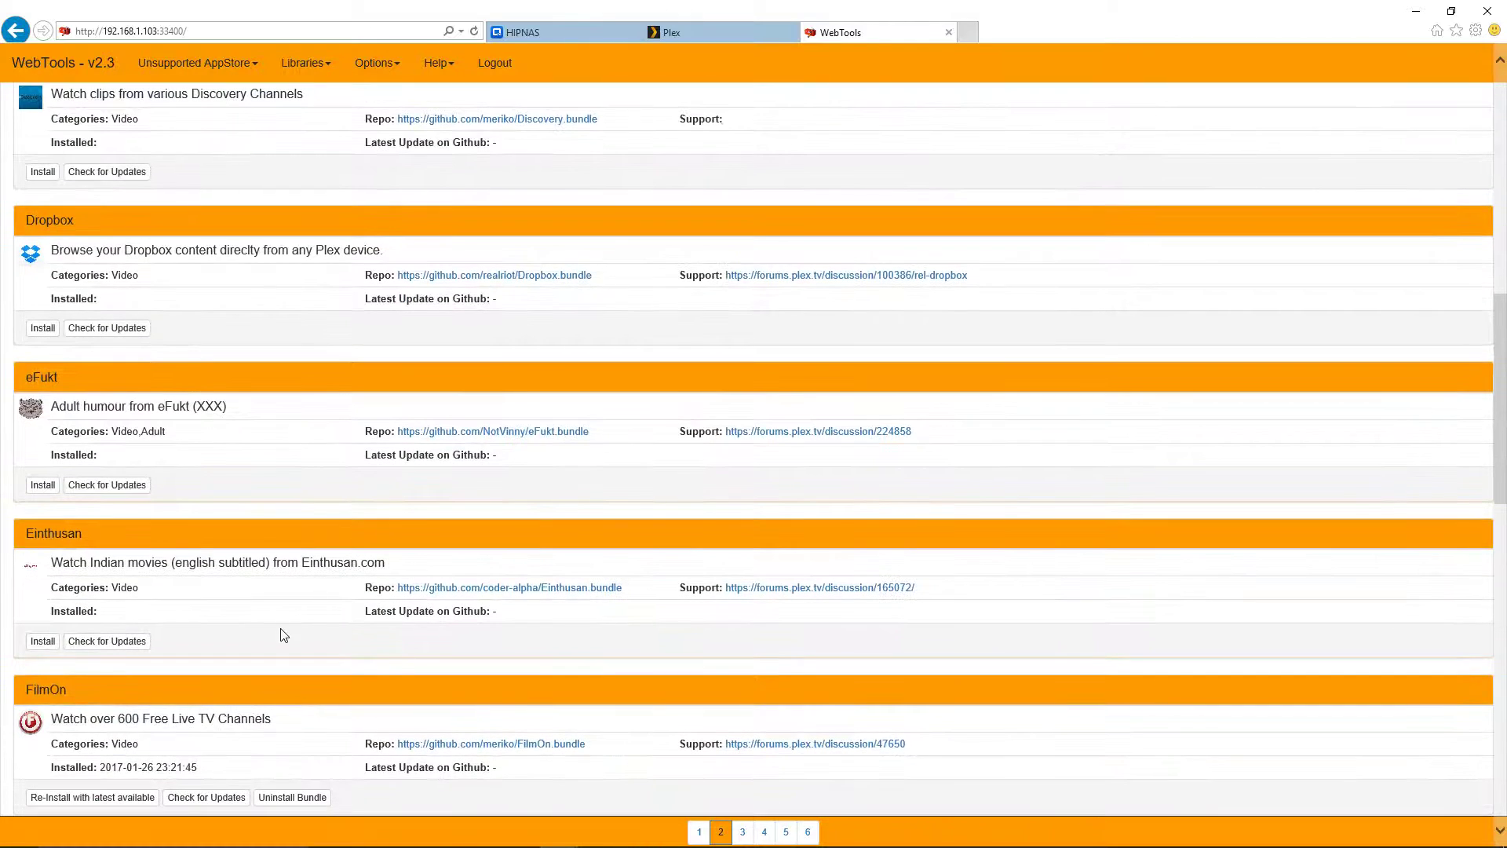
scroll(284, 635, down, 3)
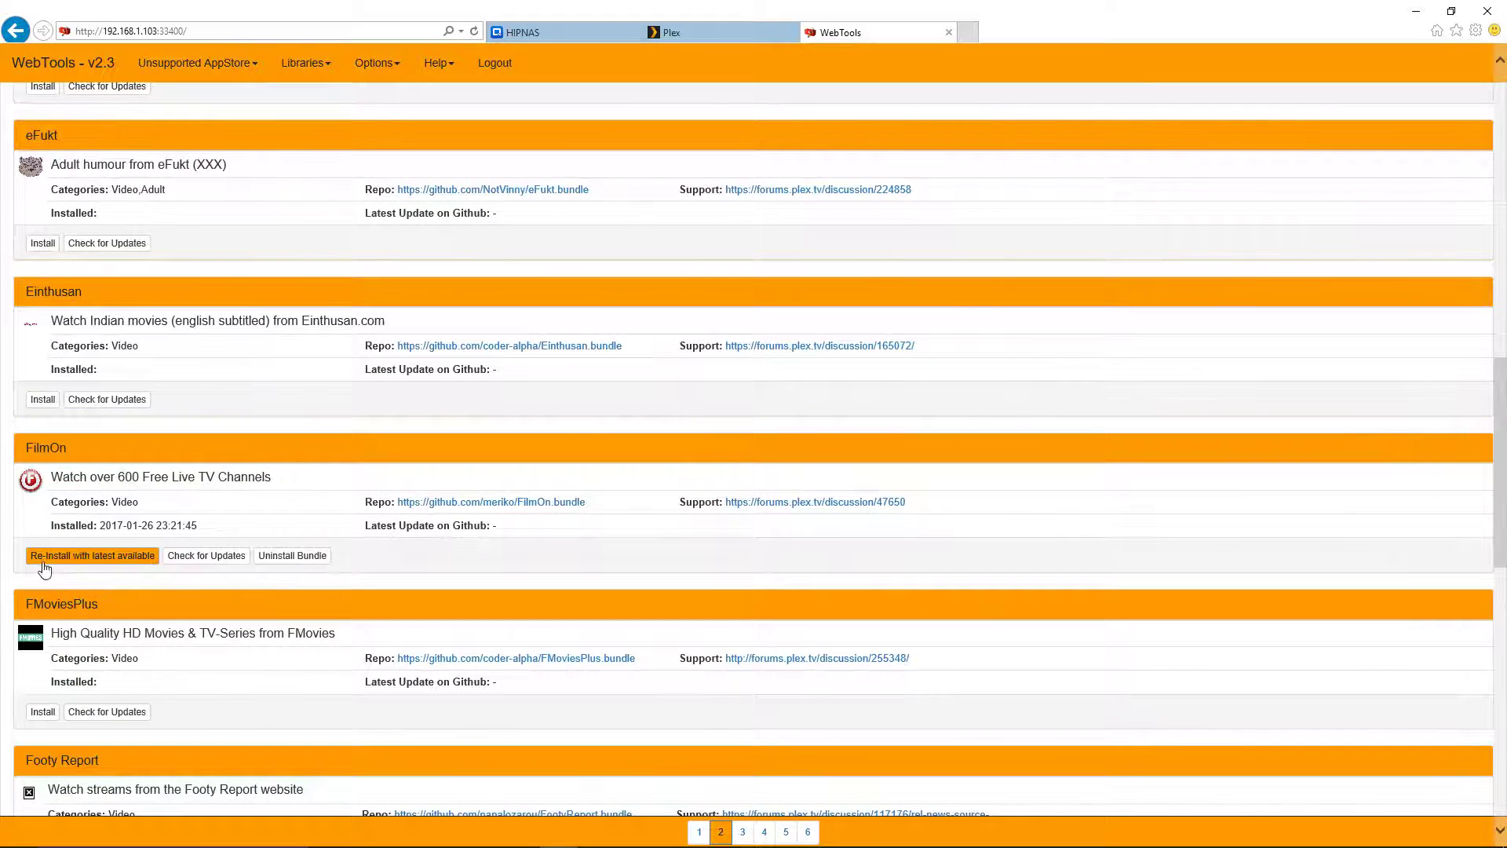
click(101, 556)
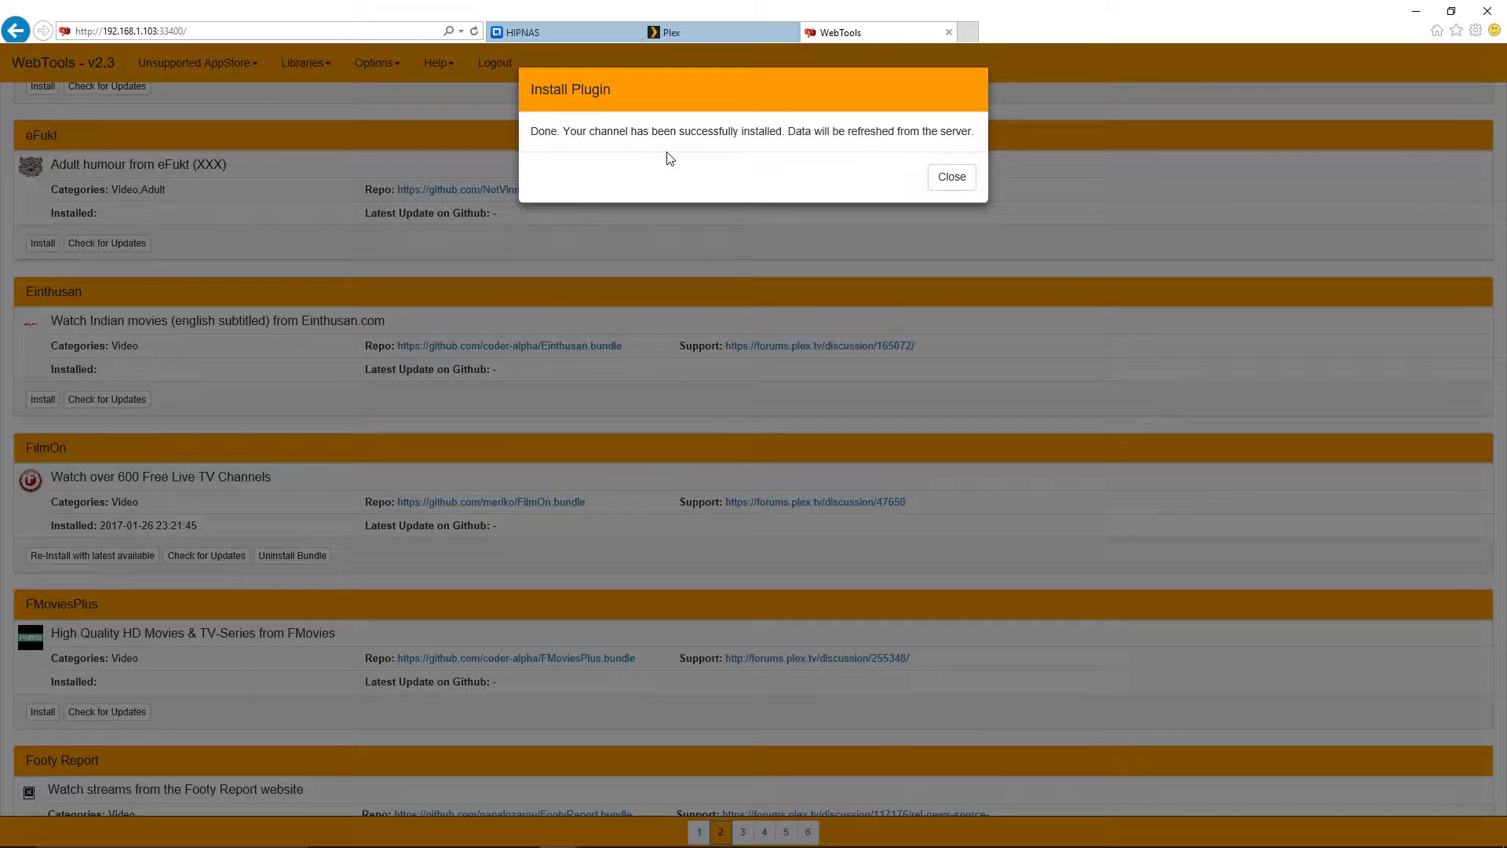
click(949, 178)
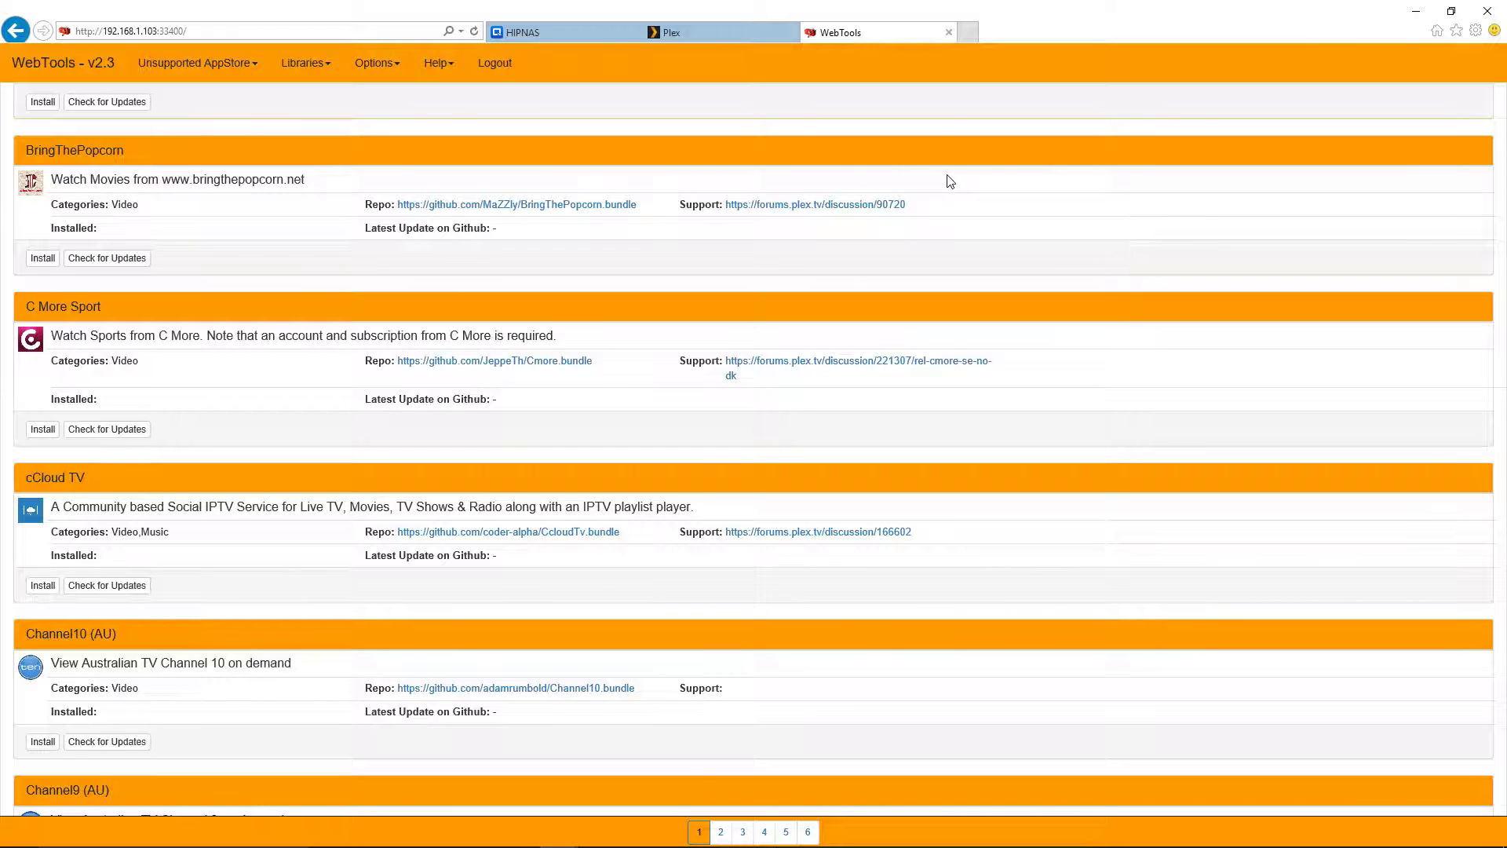
Return to Plex Web's Channels page, now listing FilmOn, Trakt.tv and WebTools.
click(728, 33)
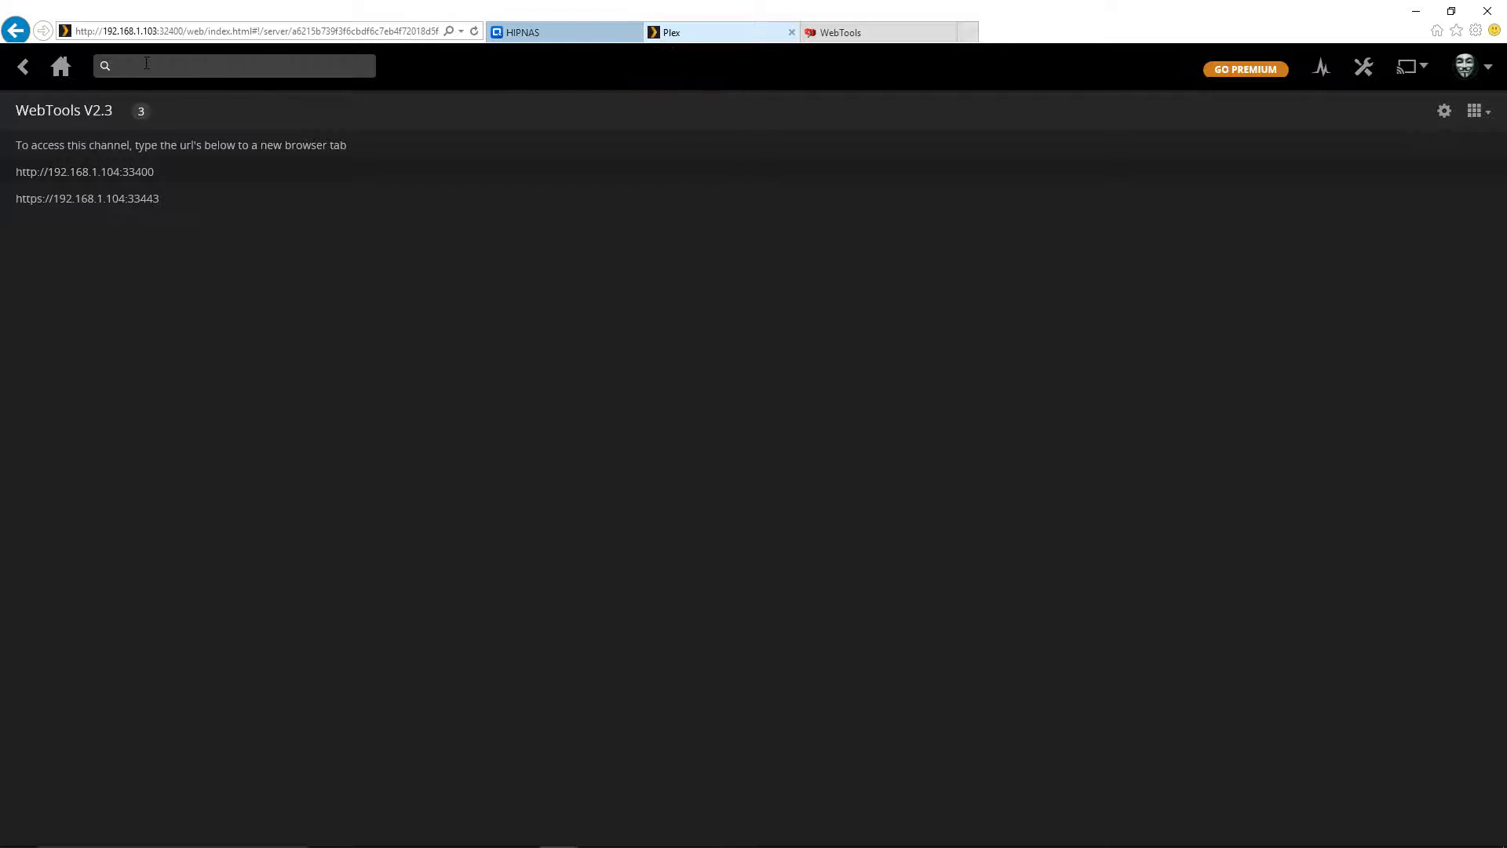
click(24, 69)
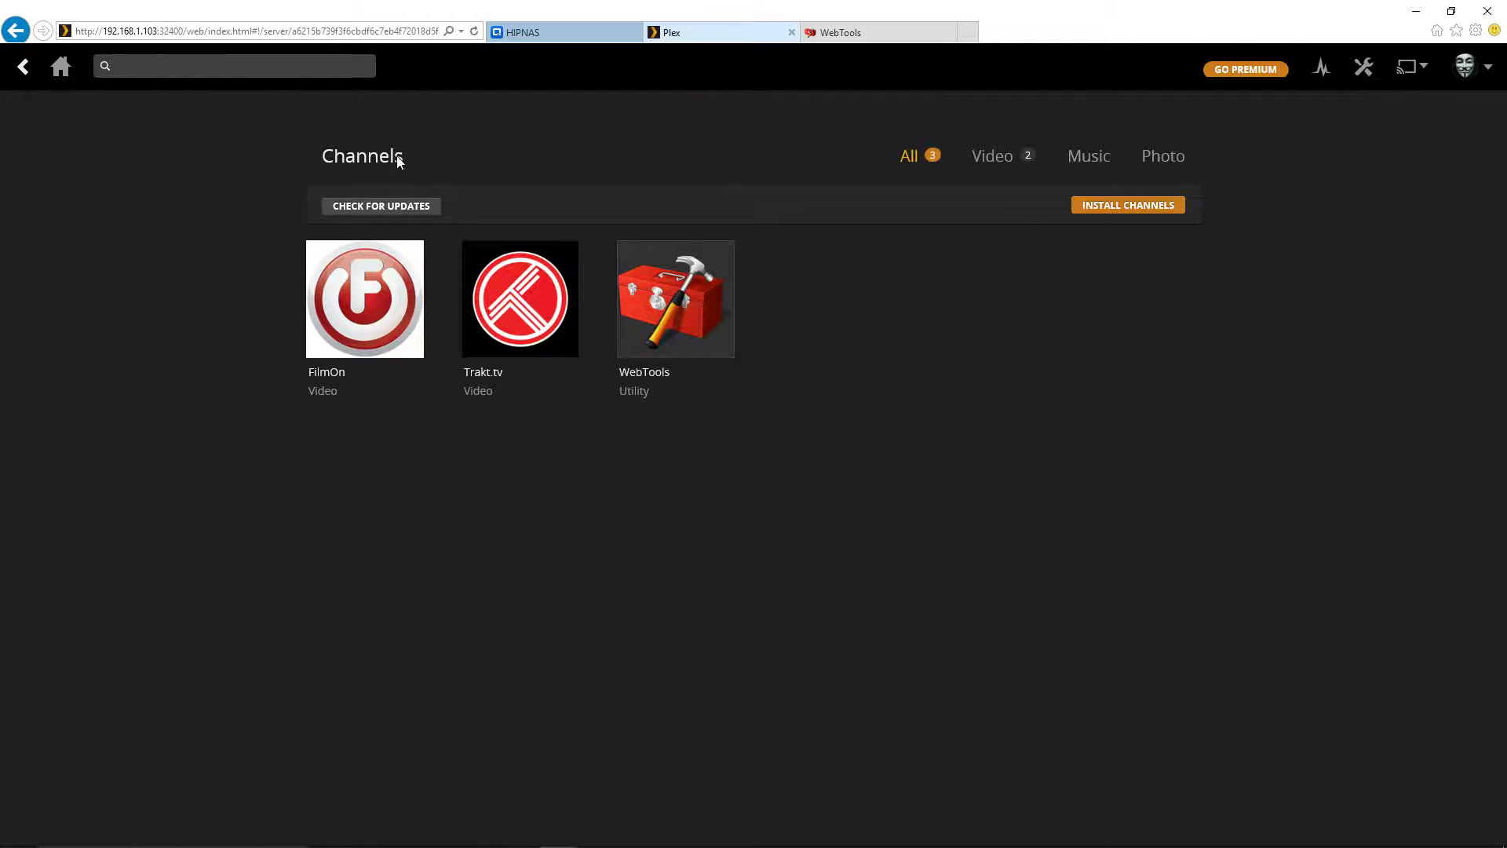
mouse_move(514, 289)
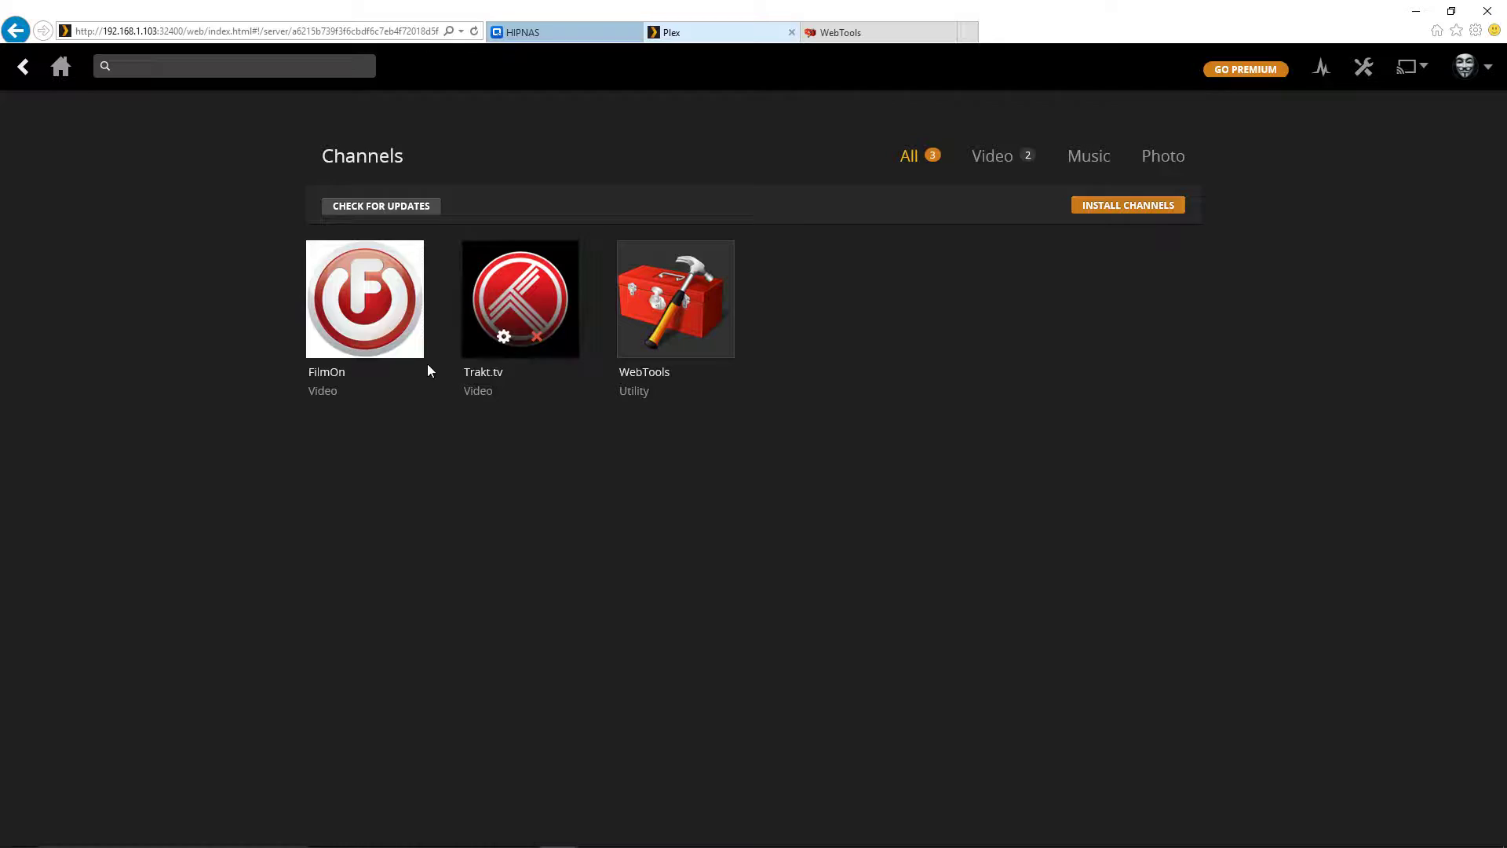
Open FilmOn's Uk Live Tv category, showing 40 stations such as BBC One and ITV.
click(396, 312)
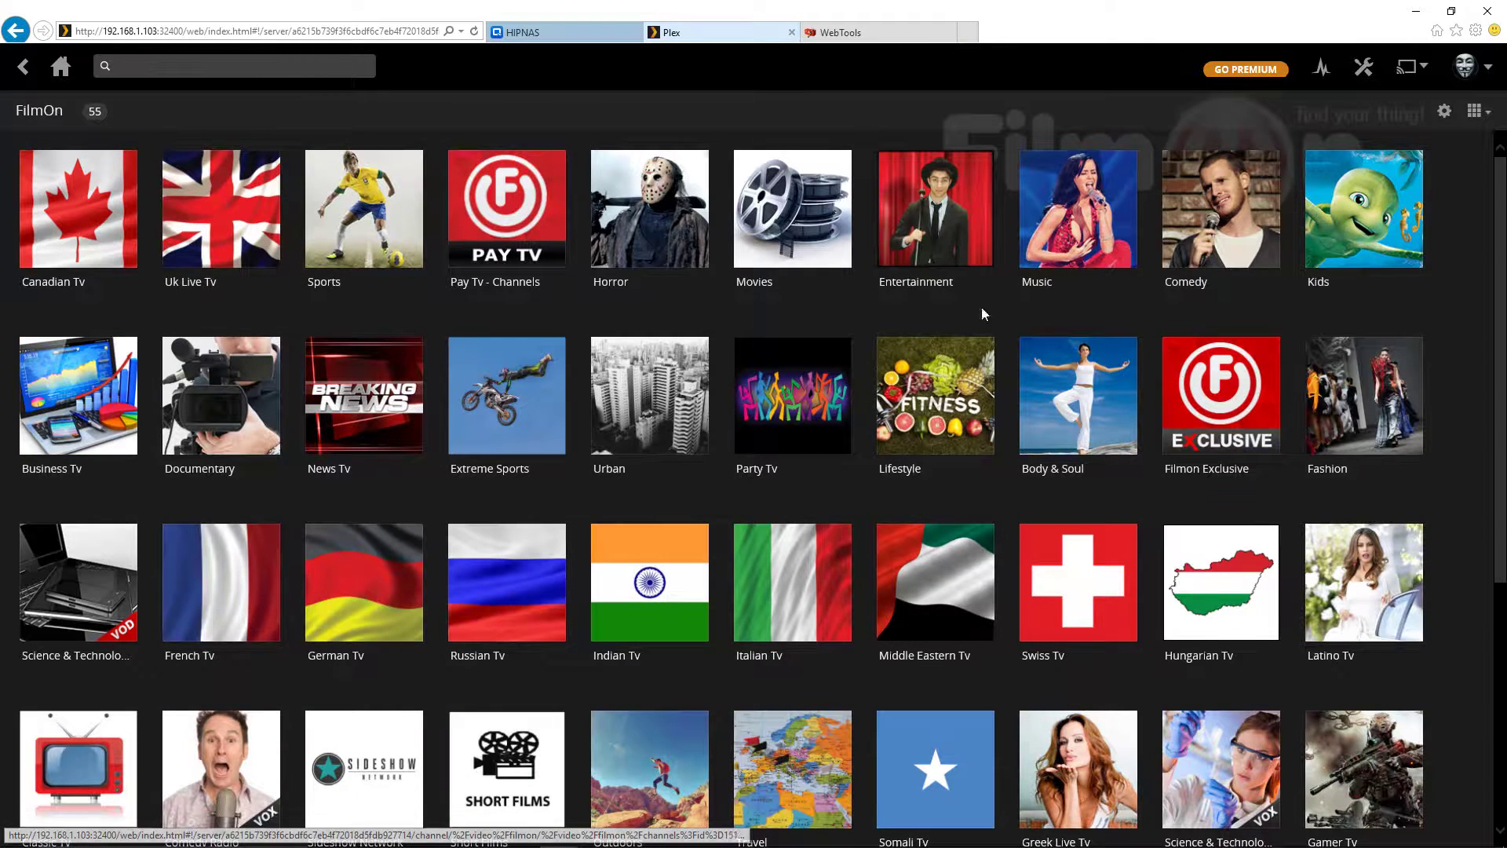
click(216, 219)
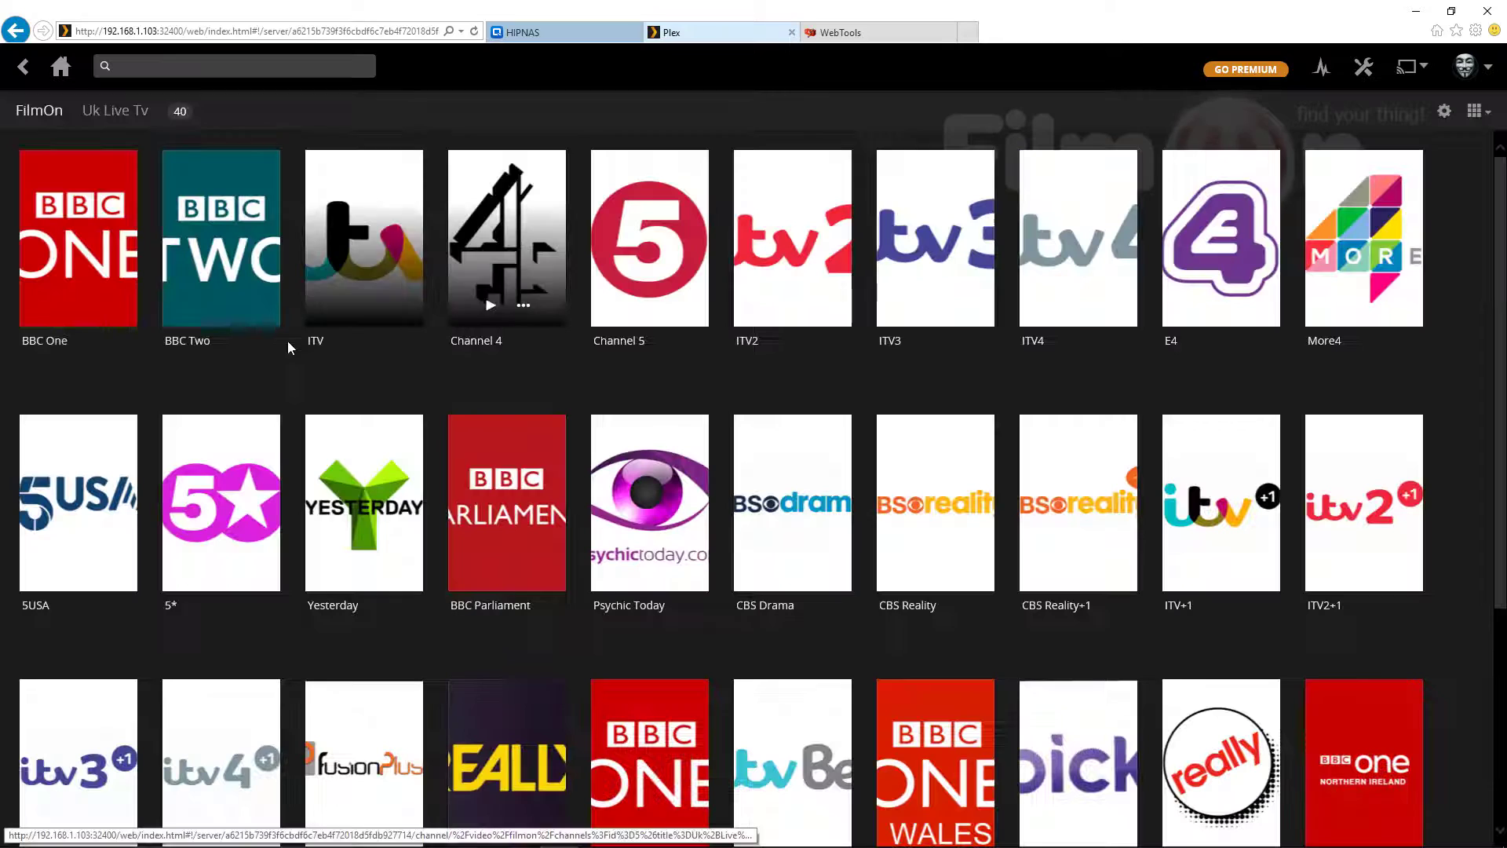